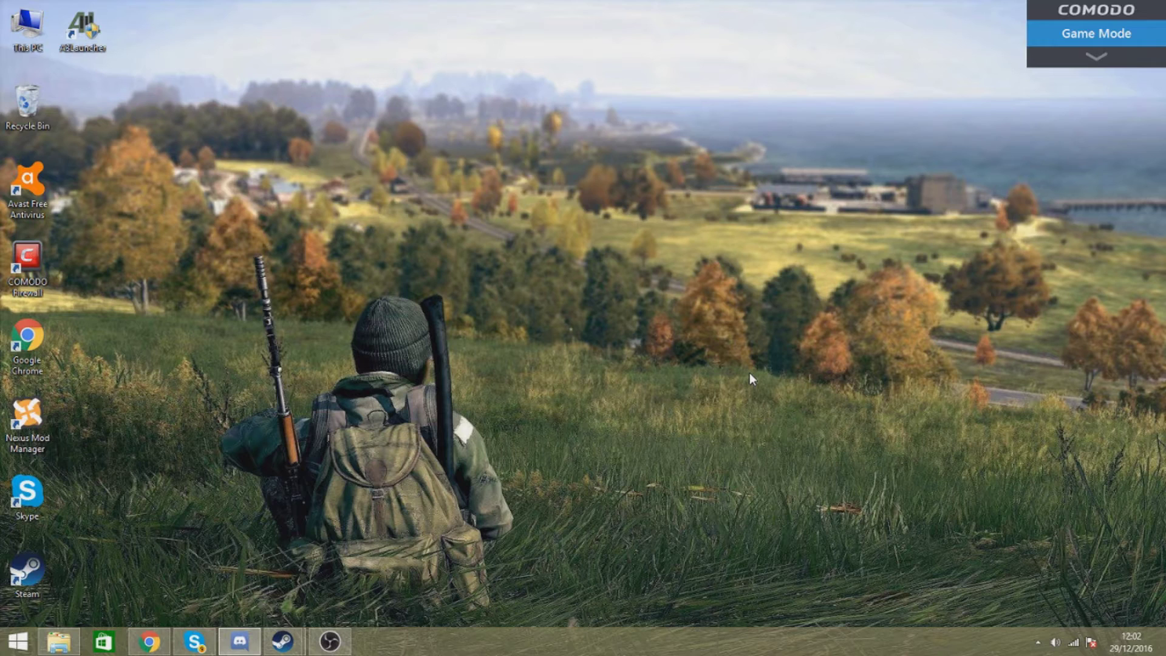
Open user.DayZProfile from the DayZ documents folder and locate the sceneComplexity setting near the end of the file.
{"action": "key", "text": "alt+Tab"}
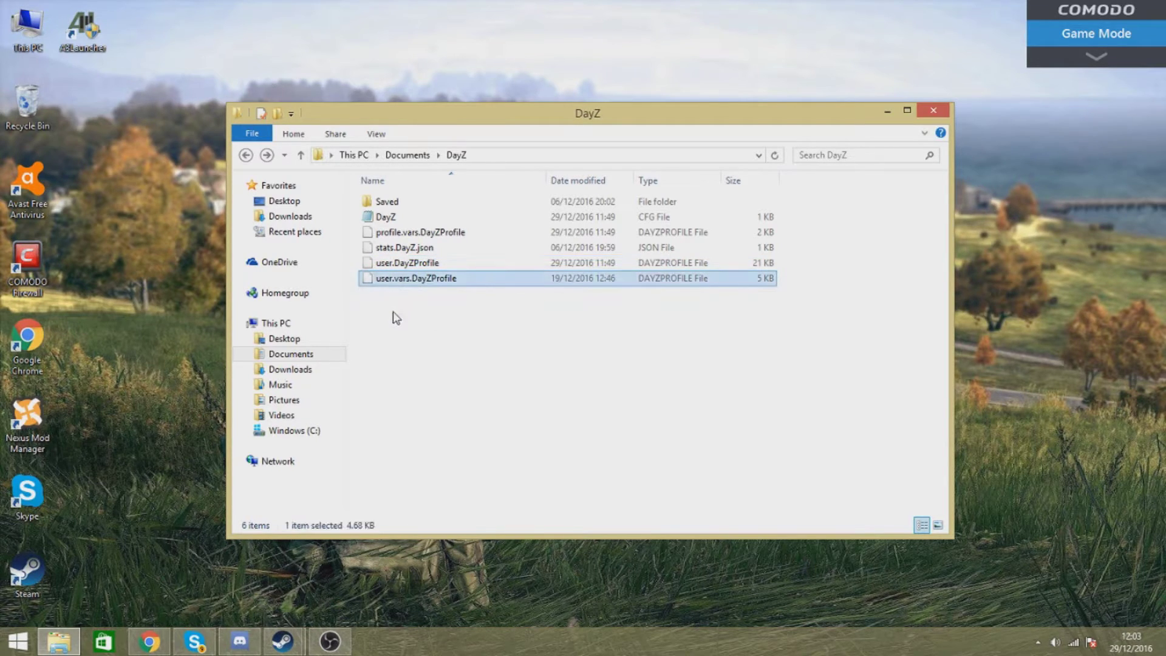
{"action": "left_click", "coordinate": [367, 265]}
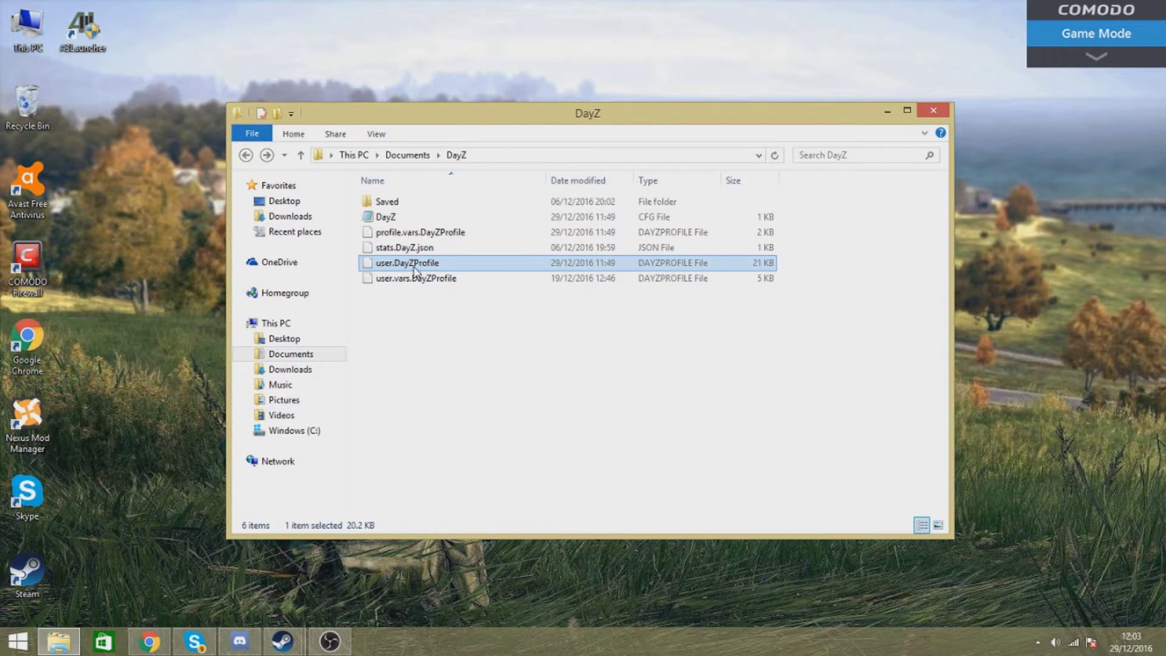
{"action": "left_click", "coordinate": [511, 249]}
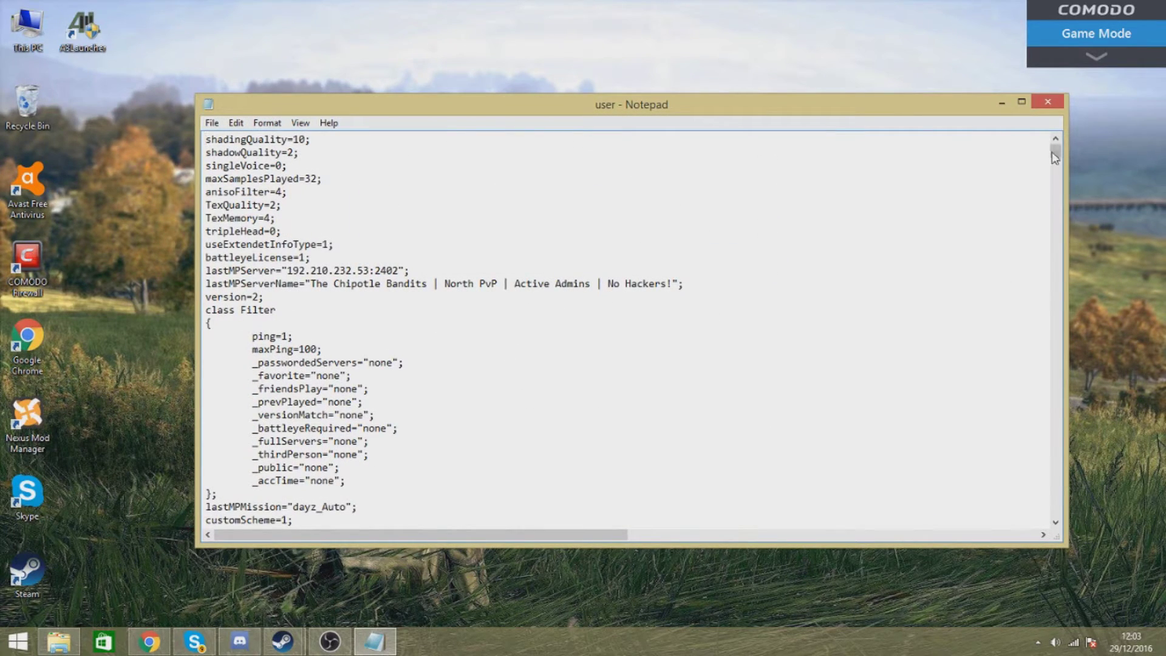
{"action": "left_click_drag", "start_coordinate": [1056, 151], "coordinate": [1056, 510]}
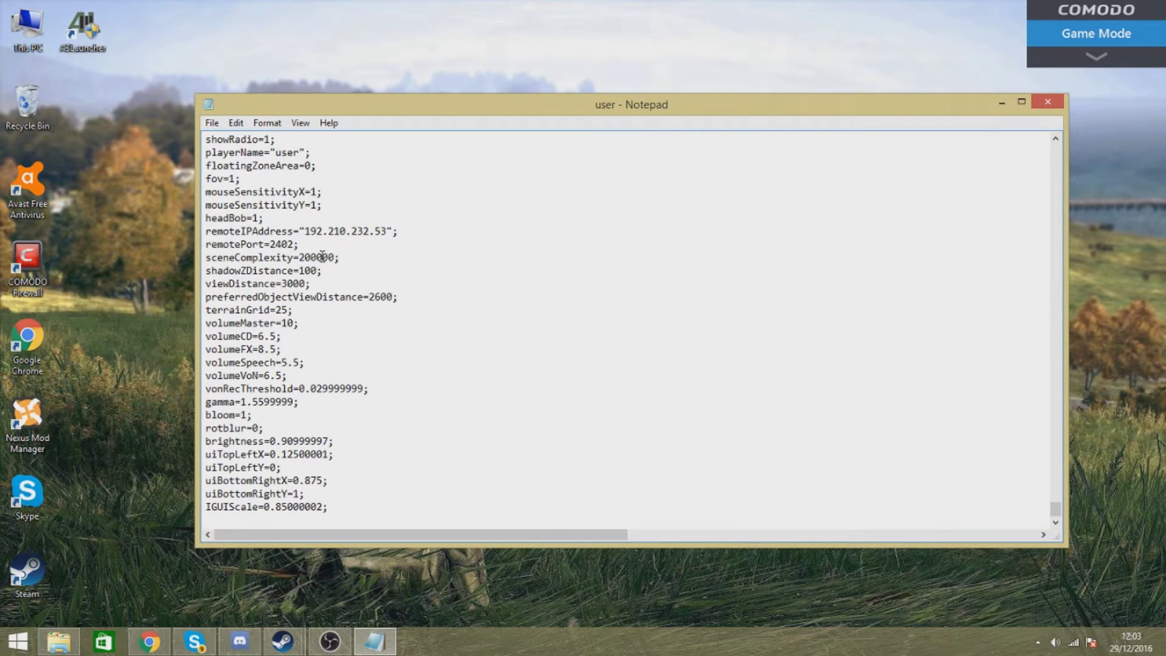
{"action": "left_click_drag", "start_coordinate": [299, 258], "coordinate": [335, 259]}
{"action": "left_click", "coordinate": [557, 294]}
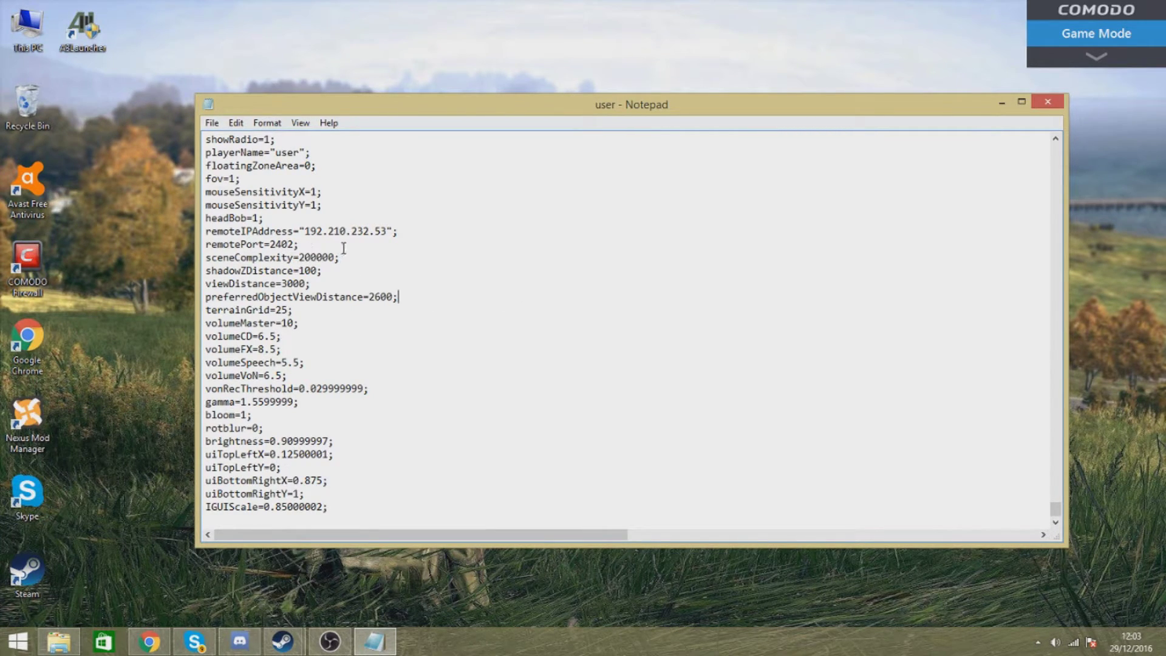
Try out different sceneComplexity values in the profile and leave the setting at 1200000.
{"action": "left_click", "coordinate": [310, 258]}
{"action": "key", "text": "BackSpace"}
{"action": "key", "text": "BackSpace"}
{"action": "type", "text": "10"}
{"action": "key", "text": "BackSpace"}
{"action": "type", "text": "5"}
{"action": "key", "text": "BackSpace"}
{"action": "key", "text": "BackSpace"}
{"action": "type", "text": "120"}
{"action": "key", "text": "BackSpace"}
{"action": "key", "text": "BackSpace"}
{"action": "key", "text": "BackSpace"}
{"action": "type", "text": "2"}
{"action": "key", "text": "ctrl+z"}
{"action": "key", "text": "ctrl+z"}
{"action": "key", "text": "ctrl+z"}
{"action": "key", "text": "ctrl+z"}
{"action": "key", "text": "ctrl+z"}
Remove the leading digit of the viewDistance value, leaving 000.
{"action": "left_click_drag", "start_coordinate": [307, 284], "coordinate": [281, 284]}
{"action": "key", "text": "shift+End"}
{"action": "left_click_drag", "start_coordinate": [304, 284], "coordinate": [281, 284]}
{"action": "left_click", "coordinate": [282, 283]}
{"action": "left_click", "coordinate": [306, 283]}
{"action": "left_click_drag", "start_coordinate": [280, 284], "coordinate": [306, 284]}
{"action": "left_click", "coordinate": [307, 284]}
{"action": "key", "text": "Left"}
{"action": "key", "text": "Left"}
{"action": "key", "text": "Left"}
{"action": "key", "text": "BackSpace"}
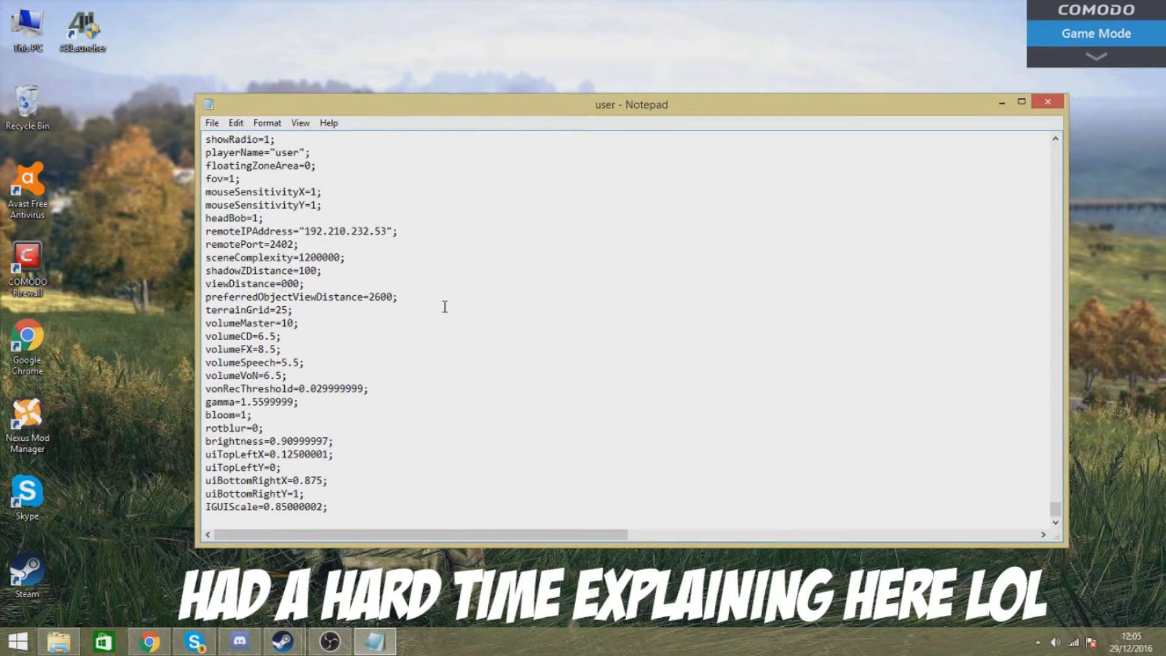
Set mouseSmoothing to 0 above the Difficulties class and save the profile file.
{"action": "scroll", "coordinate": [444, 306], "scroll_direction": "up", "scroll_amount": 20}
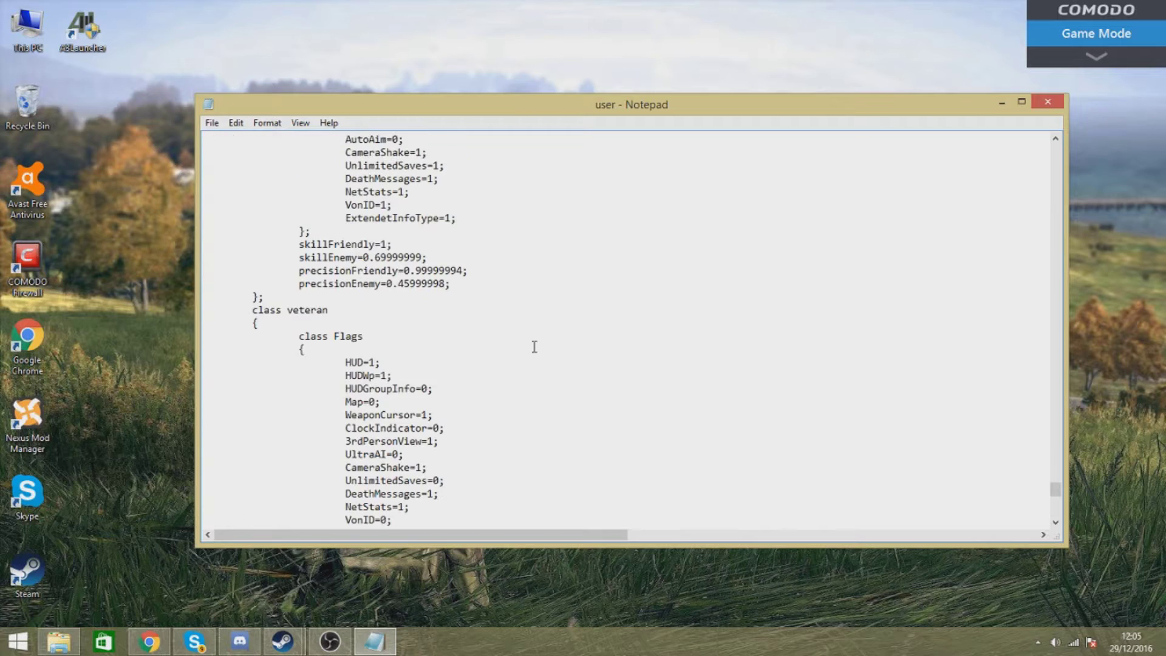
{"action": "left_click", "coordinate": [306, 415]}
{"action": "key", "text": "BackSpace"}
{"action": "key", "text": "BackSpace"}
{"action": "type", "text": "0"}
{"action": "key", "text": "Left"}
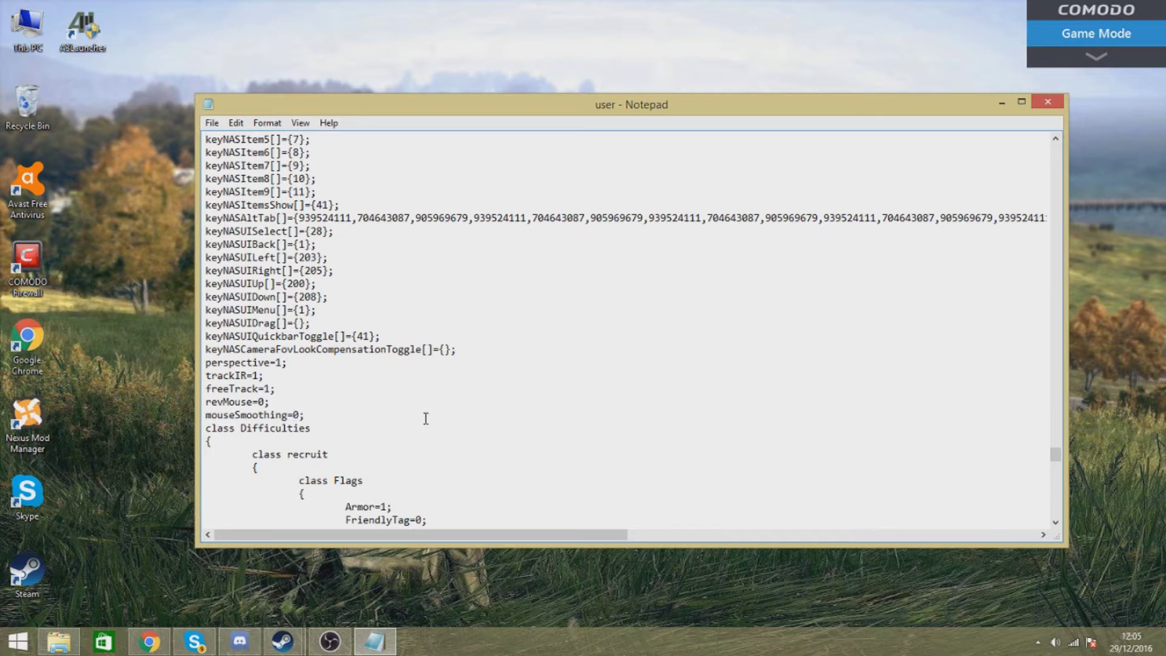
{"action": "left_click", "coordinate": [299, 415]}
{"action": "left_click", "coordinate": [211, 123]}
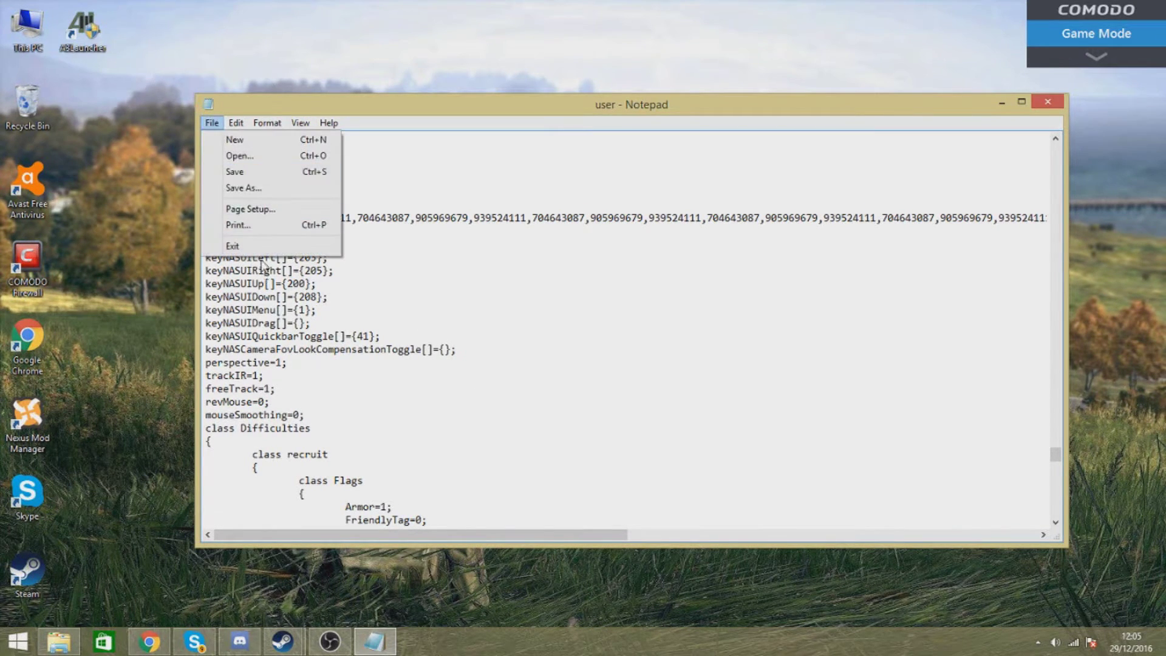
{"action": "left_click", "coordinate": [236, 173]}
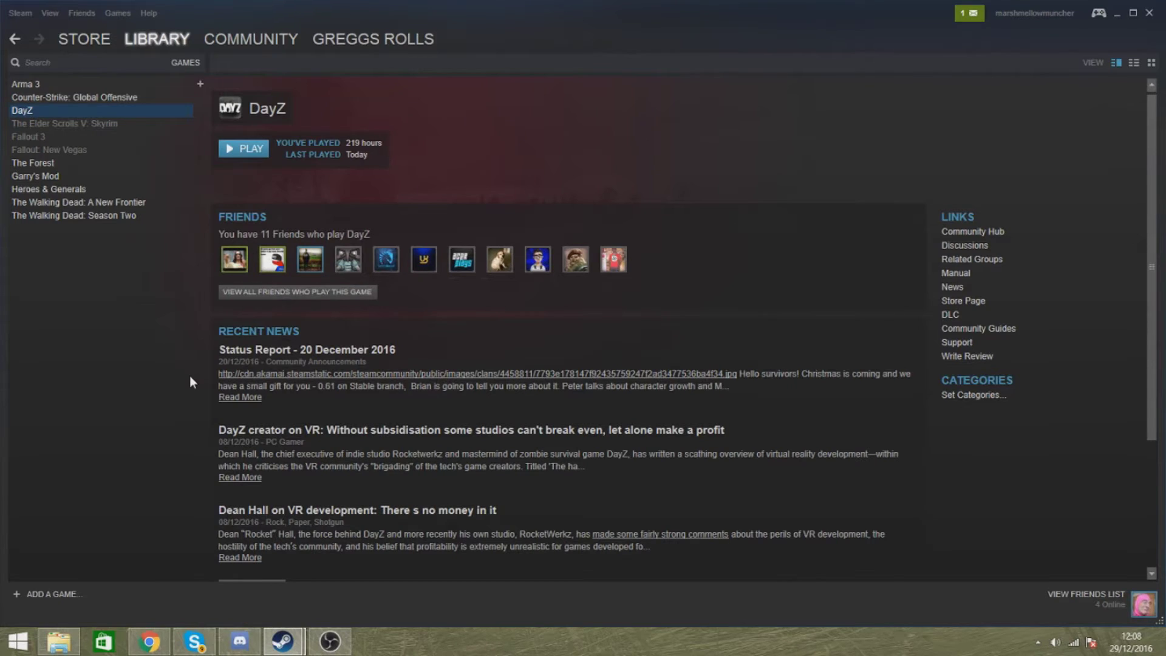
Open DayZ's launch options from its properties in the Steam library and enter the -cpuCount=4 parameter.
{"action": "right_click", "coordinate": [37, 108]}
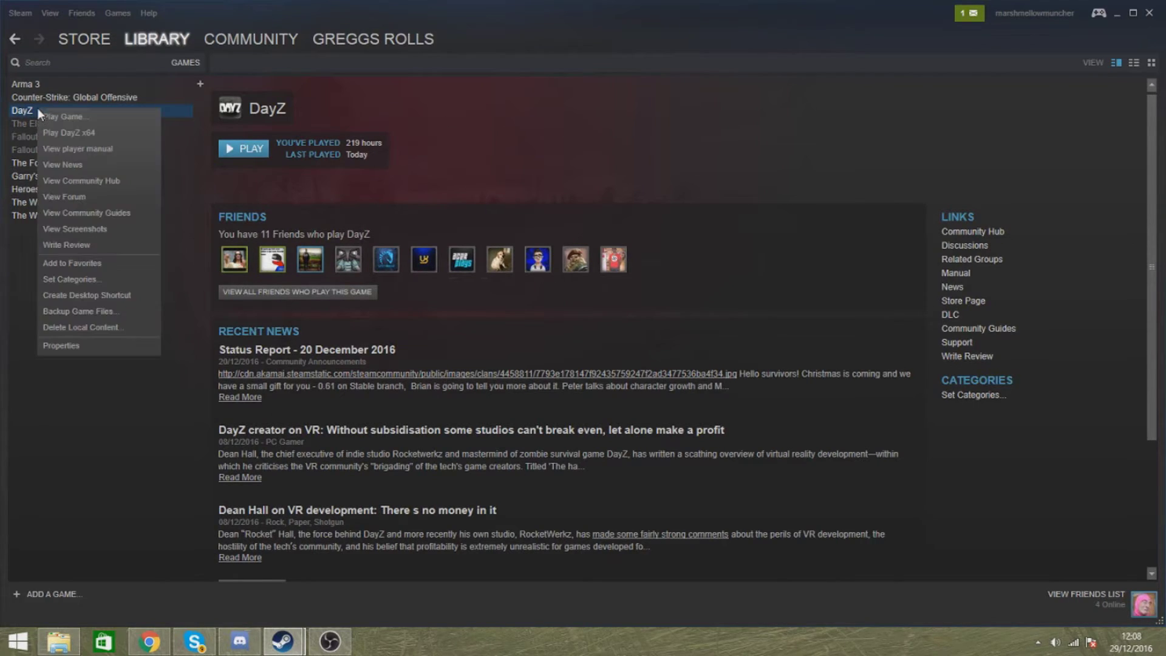
{"action": "left_click", "coordinate": [86, 345]}
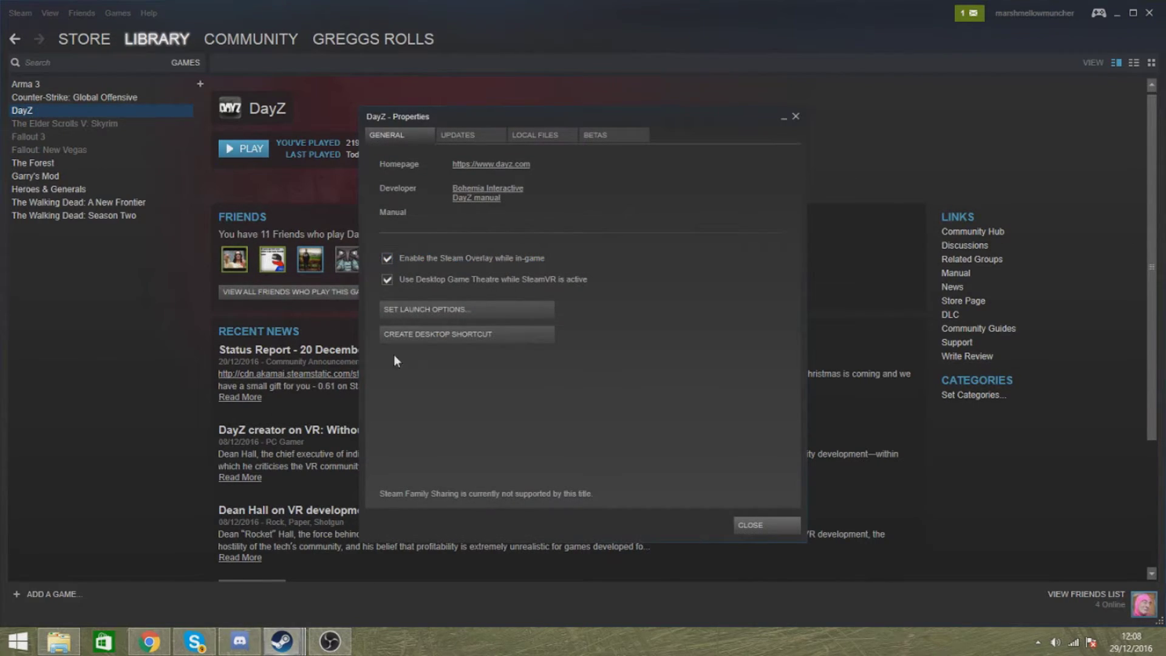
{"action": "left_click", "coordinate": [461, 307]}
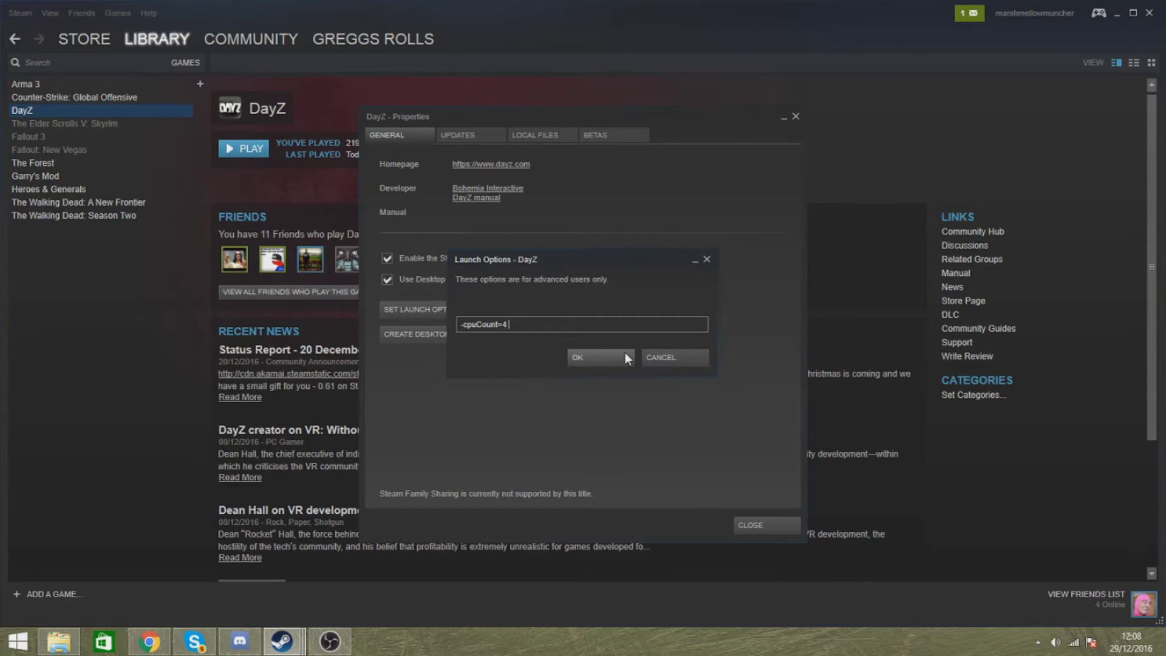
{"action": "left_click", "coordinate": [545, 325]}
{"action": "double_click", "coordinate": [527, 327]}
{"action": "left_click", "coordinate": [518, 325]}
{"action": "double_click", "coordinate": [522, 327]}
{"action": "left_click", "coordinate": [494, 329]}
Open the Control Panel to view its settings categories and close it.
{"action": "right_click", "coordinate": [18, 641]}
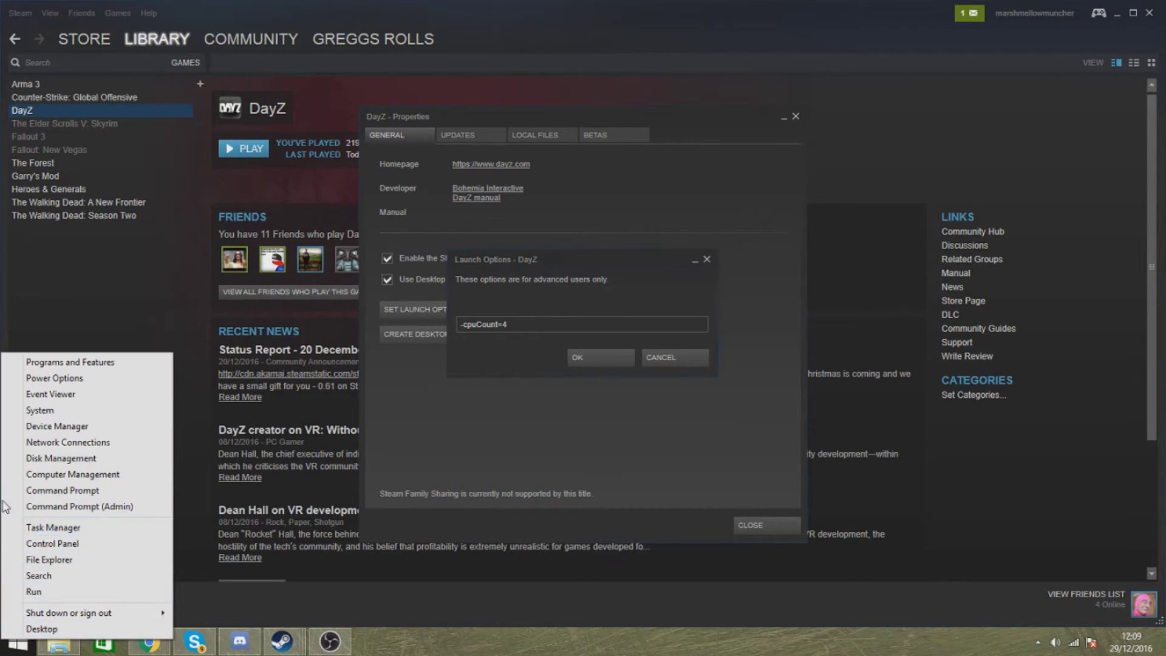
{"action": "left_click", "coordinate": [40, 547]}
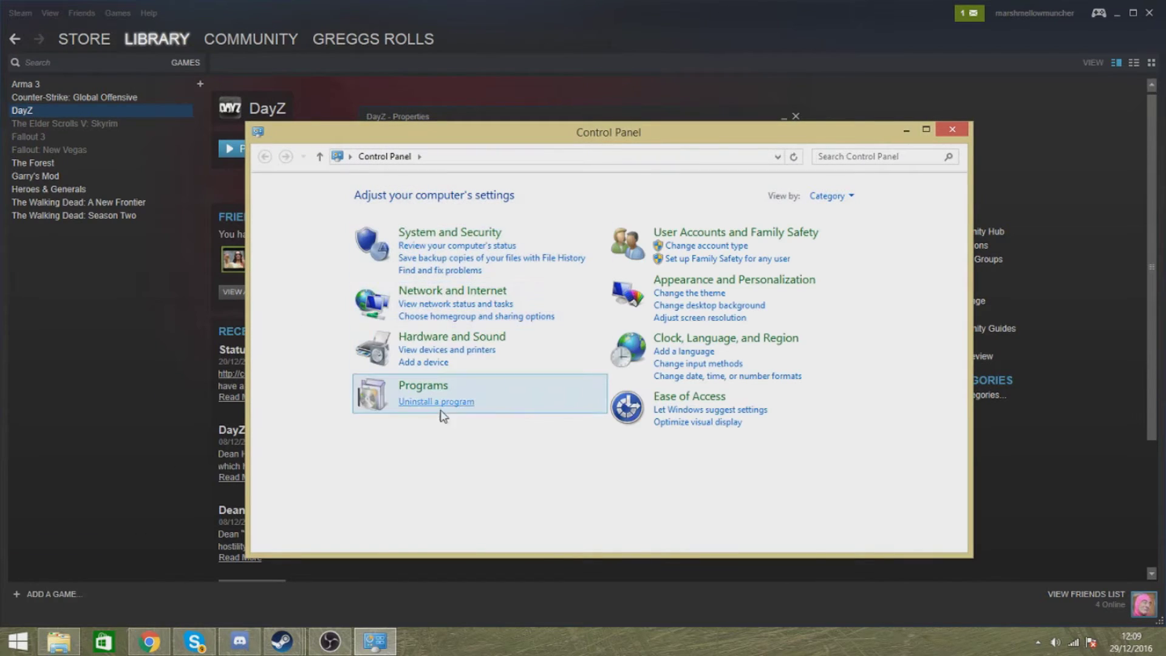
{"action": "key", "text": "alt+F4"}
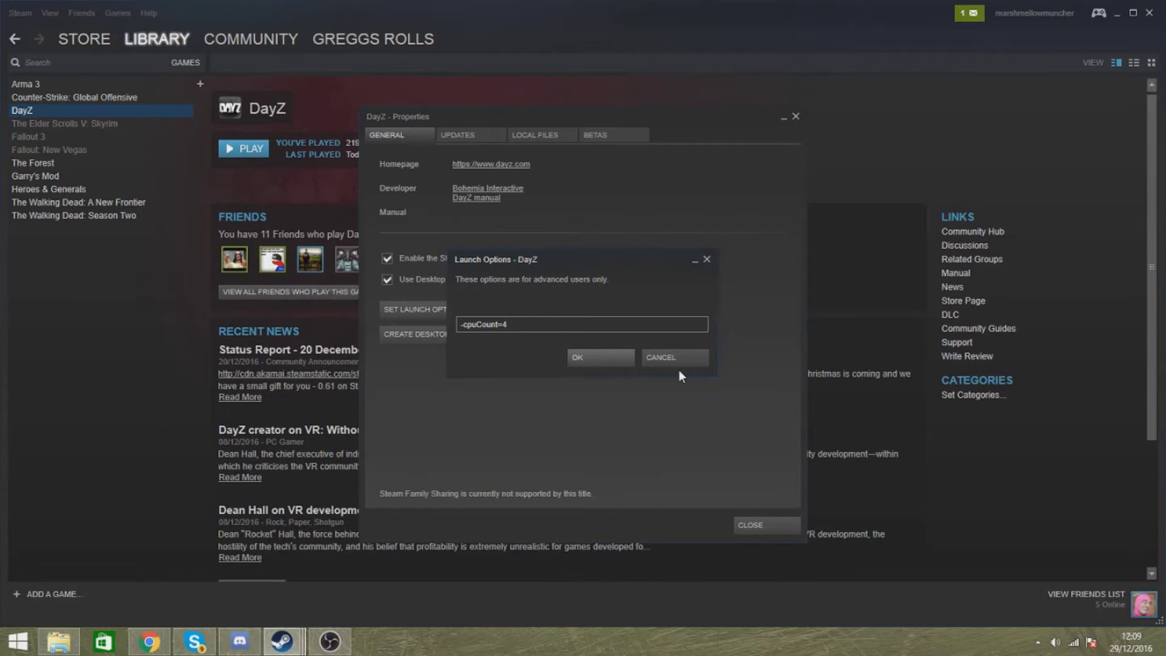
Append -maxMem= to the launch options and calculate 4*1024 in Calculator for its value.
{"action": "type", "text": "-maxMem="}
{"action": "left_click", "coordinate": [17, 642]}
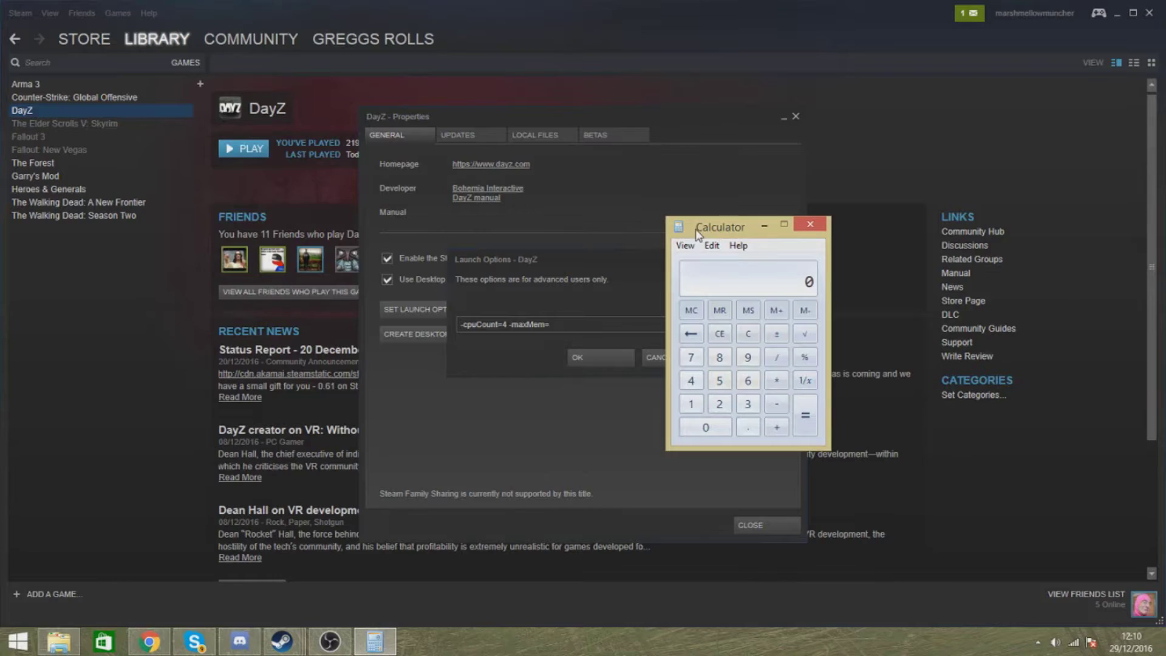
{"action": "left_click_drag", "start_coordinate": [708, 206], "coordinate": [691, 162]}
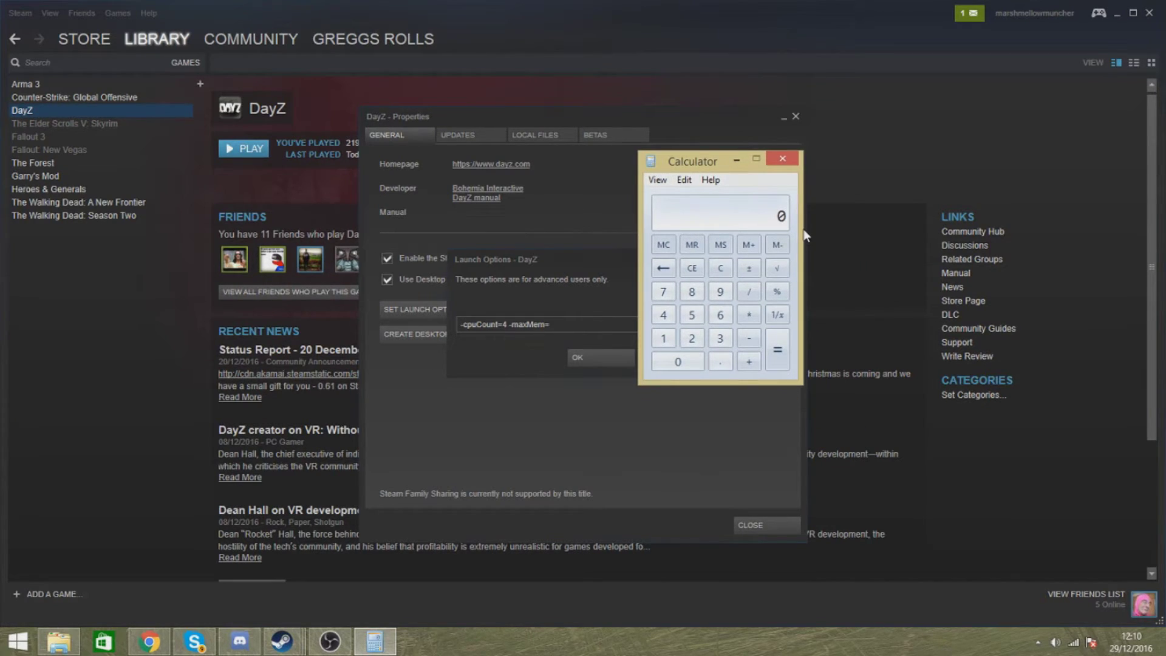
{"action": "left_click", "coordinate": [665, 319]}
{"action": "left_click", "coordinate": [749, 314]}
{"action": "left_click", "coordinate": [663, 338]}
{"action": "left_click", "coordinate": [678, 362]}
{"action": "left_click", "coordinate": [692, 338]}
{"action": "left_click", "coordinate": [663, 315]}
{"action": "left_click", "coordinate": [779, 348]}
{"action": "left_click", "coordinate": [737, 160]}
Remove the -maxMem parameter from the launch options, keeping only -cpuCount=4.
{"action": "type", "text": "40"}
{"action": "key", "text": "BackSpace"}
{"action": "key", "text": "BackSpace"}
{"action": "key", "text": "BackSpace"}
{"action": "key", "text": "BackSpace"}
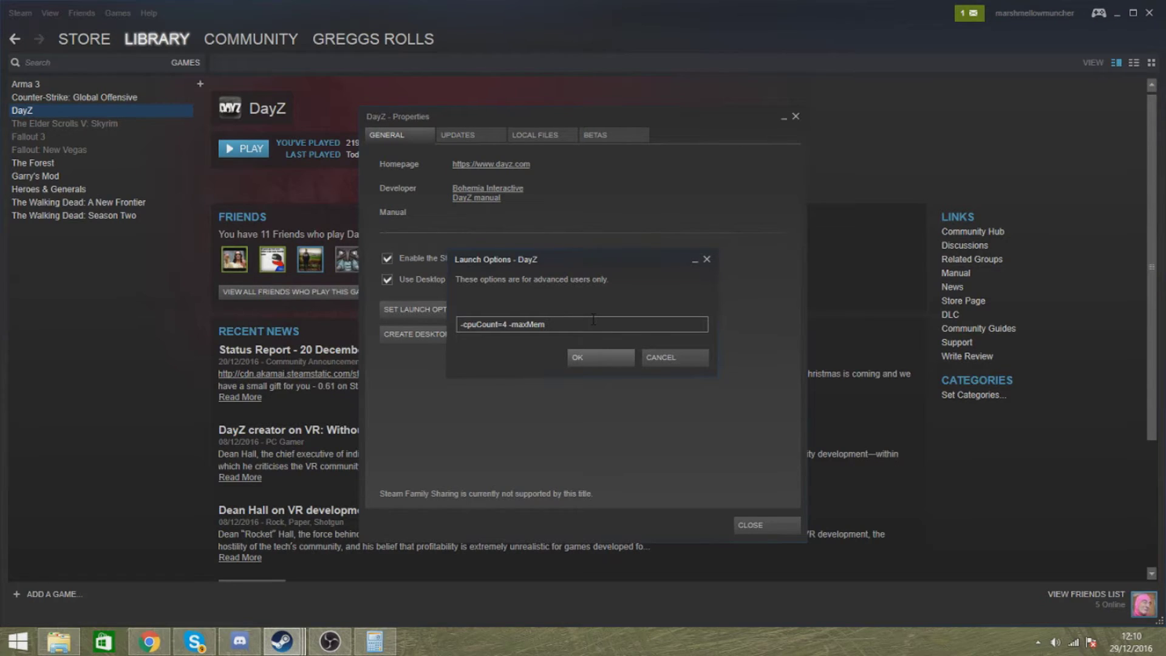
{"action": "key", "text": "BackSpace"}
{"action": "key", "text": "BackSpace"}
{"action": "key", "text": "BackSpace"}
{"action": "key", "text": "BackSpace"}
{"action": "key", "text": "BackSpace"}
{"action": "key", "text": "BackSpace"}
{"action": "key", "text": "BackSpace"}
Calculate 16*1024 in Calculator and close it.
{"action": "left_click", "coordinate": [373, 642]}
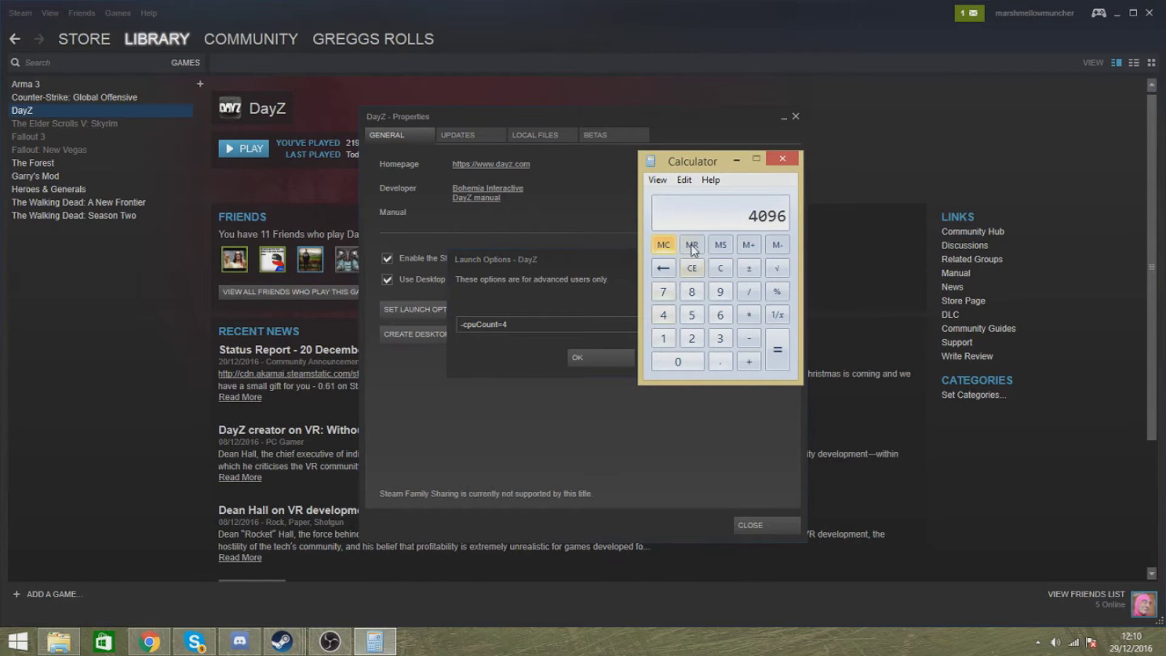
{"action": "left_click", "coordinate": [720, 269]}
{"action": "left_click", "coordinate": [663, 338]}
{"action": "left_click", "coordinate": [721, 315]}
{"action": "left_click", "coordinate": [749, 315]}
{"action": "left_click", "coordinate": [664, 338]}
{"action": "left_click", "coordinate": [678, 361]}
{"action": "left_click", "coordinate": [692, 338]}
{"action": "left_click", "coordinate": [663, 315]}
{"action": "left_click", "coordinate": [785, 354]}
{"action": "left_click", "coordinate": [782, 159]}
Add the -nosplash parameter after -cpuCount=4 in the launch options and remove it again.
{"action": "type", "text": "-nosplash"}
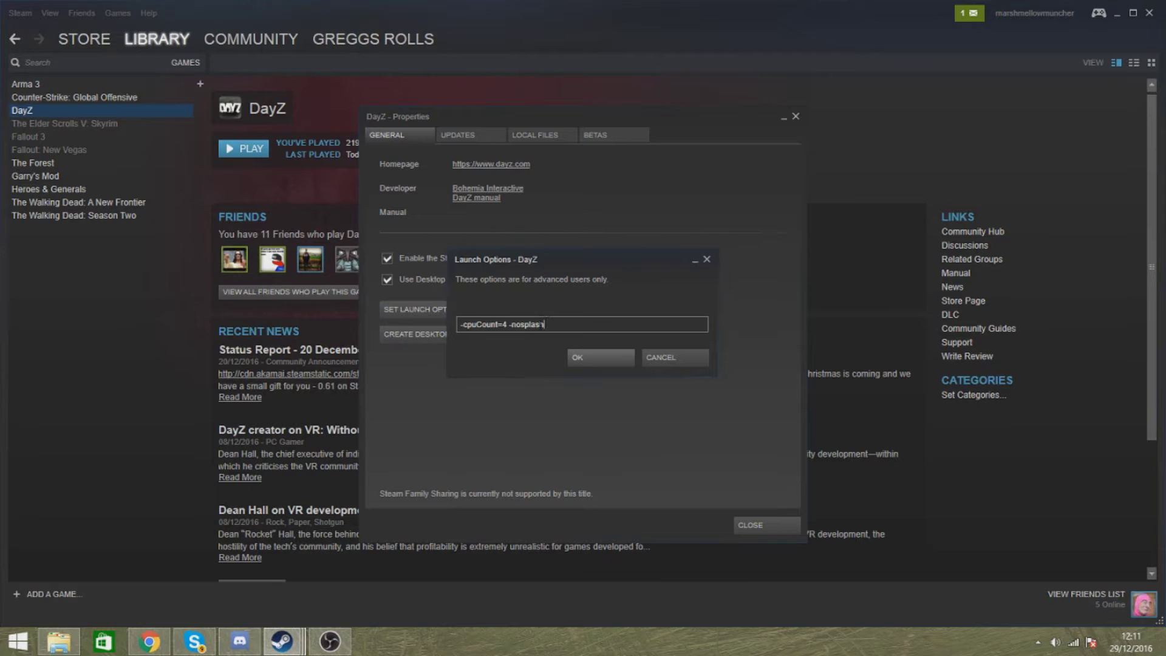
{"action": "double_click", "coordinate": [516, 324]}
{"action": "key", "text": "End"}
{"action": "key", "text": "BackSpace"}
{"action": "key", "text": "BackSpace"}
{"action": "key", "text": "BackSpace"}
{"action": "key", "text": "BackSpace"}
{"action": "key", "text": "BackSpace"}
{"action": "key", "text": "BackSpace"}
{"action": "key", "text": "BackSpace"}
{"action": "key", "text": "BackSpace"}
{"action": "key", "text": "BackSpace"}
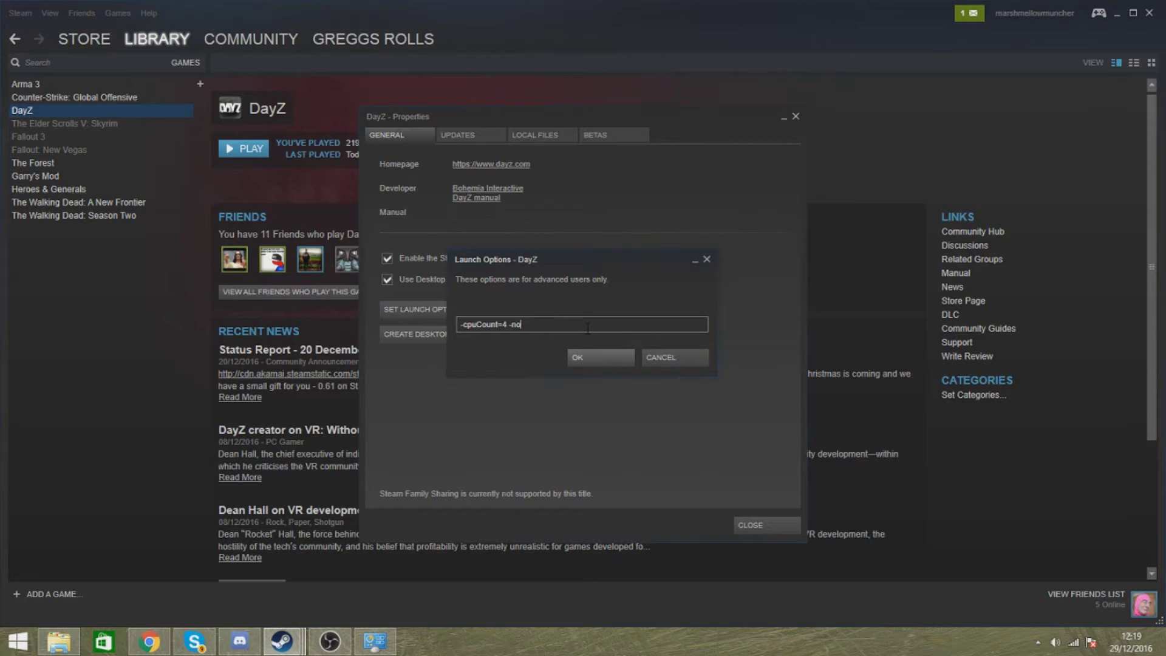
Add the -noPause parameter to the launch options and delete it again.
{"action": "type", "text": "-noPause"}
{"action": "key", "text": "BackSpace"}
{"action": "key", "text": "BackSpace"}
{"action": "key", "text": "BackSpace"}
{"action": "key", "text": "BackSpace"}
{"action": "key", "text": "BackSpace"}
{"action": "key", "text": "BackSpace"}
{"action": "key", "text": "BackSpace"}
{"action": "key", "text": "BackSpace"}
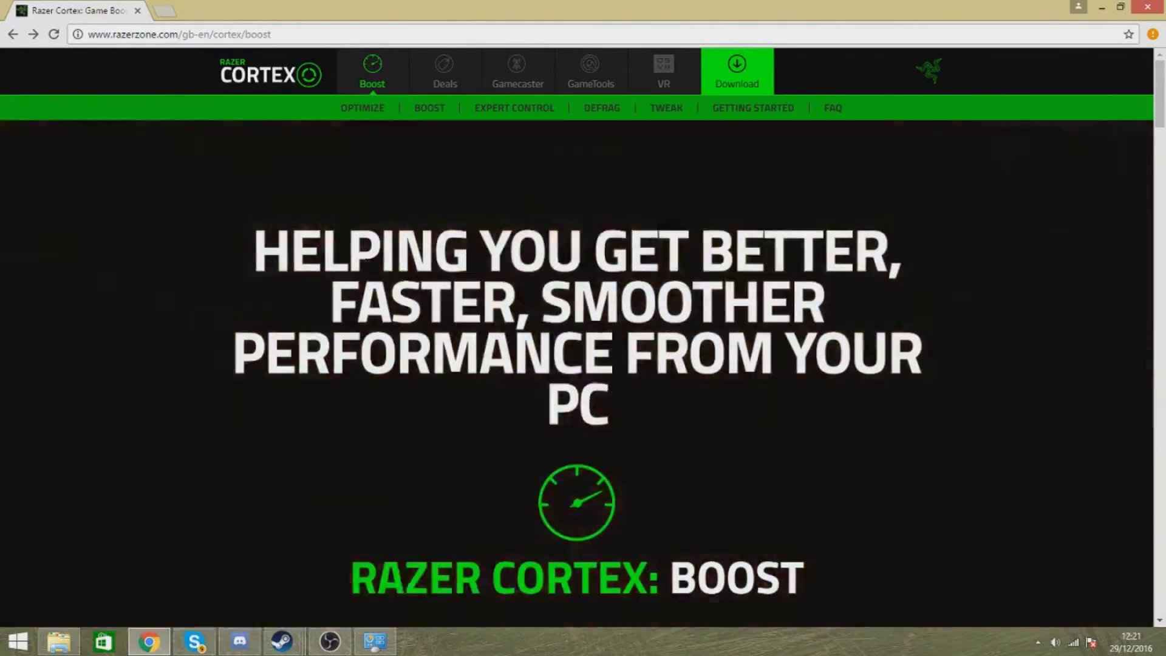
Examine the Razer Cortex: Boost web page in Chrome, from its headline through the optimization, auto-boost and expert control sections.
{"action": "scroll", "coordinate": [459, 302], "scroll_direction": "down", "scroll_amount": 1}
{"action": "scroll", "coordinate": [460, 302], "scroll_direction": "down", "scroll_amount": 10}
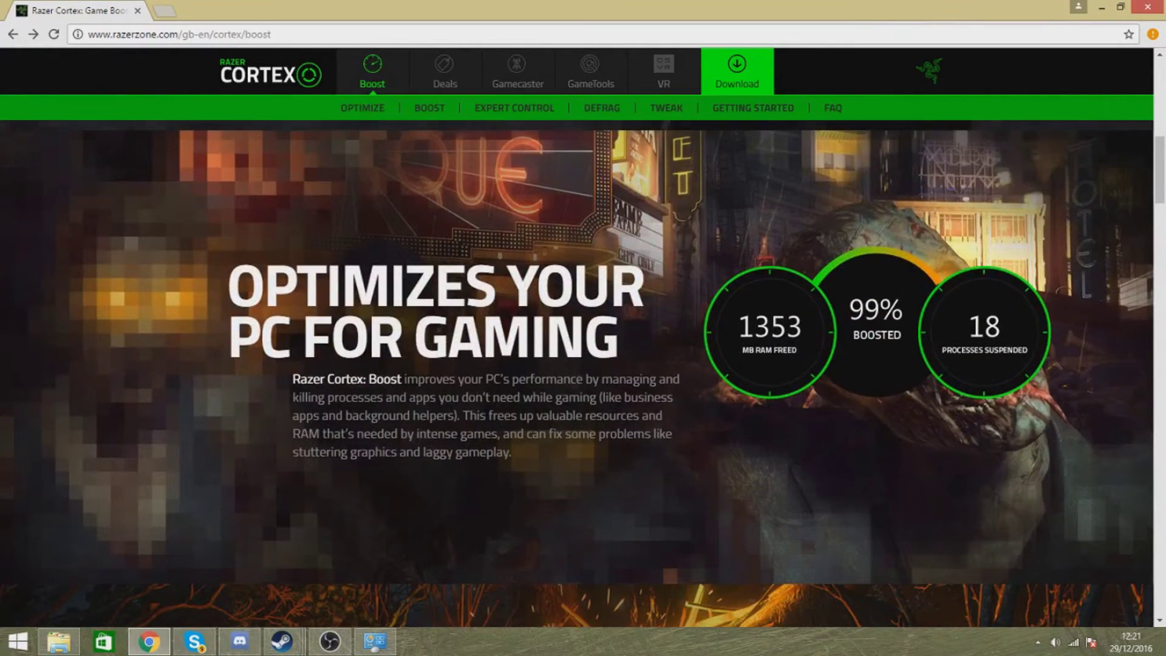
{"action": "scroll", "coordinate": [805, 433], "scroll_direction": "down", "scroll_amount": 2}
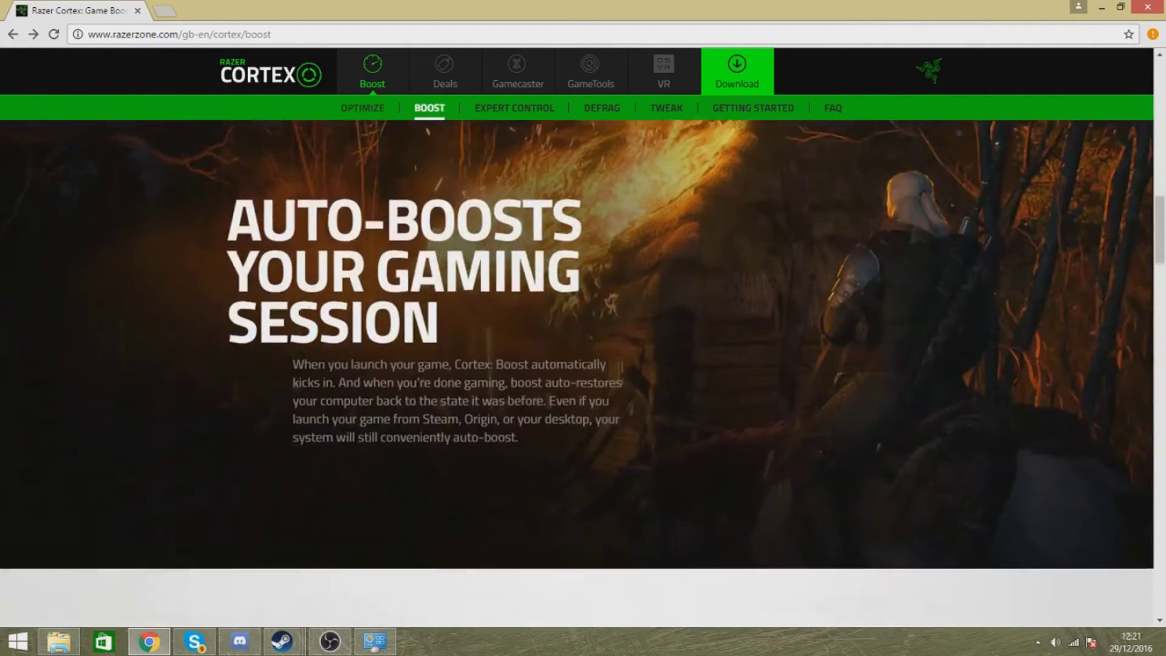
{"action": "scroll", "coordinate": [468, 466], "scroll_direction": "down", "scroll_amount": 8}
{"action": "scroll", "coordinate": [468, 466], "scroll_direction": "up", "scroll_amount": 8}
{"action": "scroll", "coordinate": [468, 466], "scroll_direction": "down", "scroll_amount": 3}
{"action": "scroll", "coordinate": [468, 474], "scroll_direction": "down", "scroll_amount": 12}
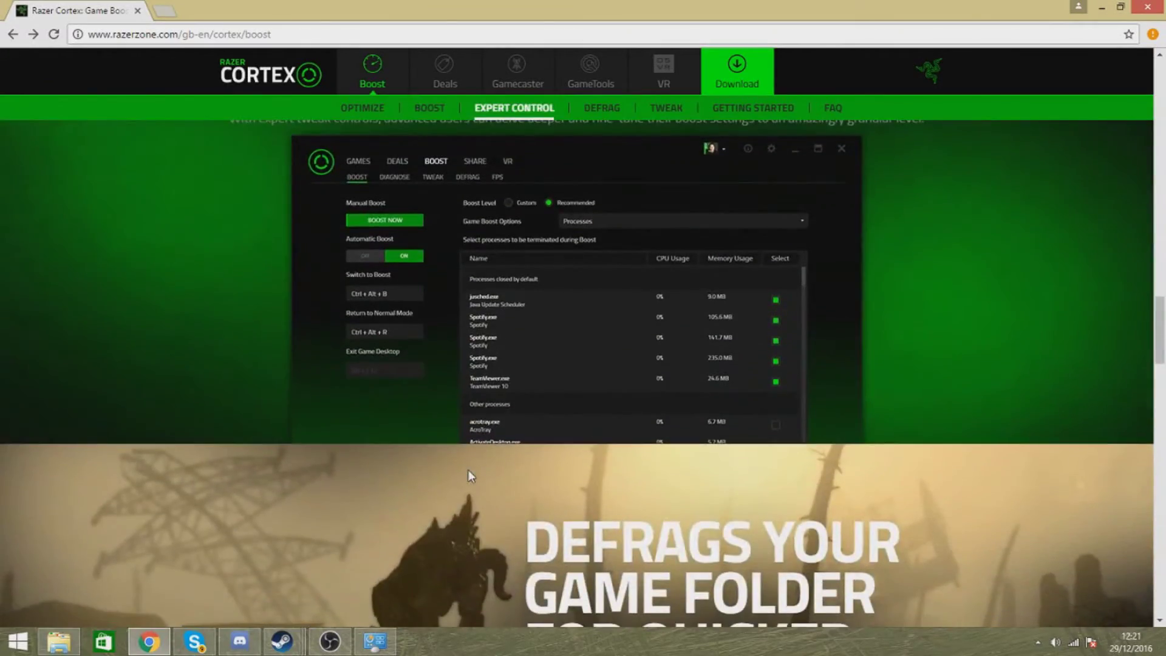
{"action": "scroll", "coordinate": [468, 473], "scroll_direction": "up", "scroll_amount": 1}
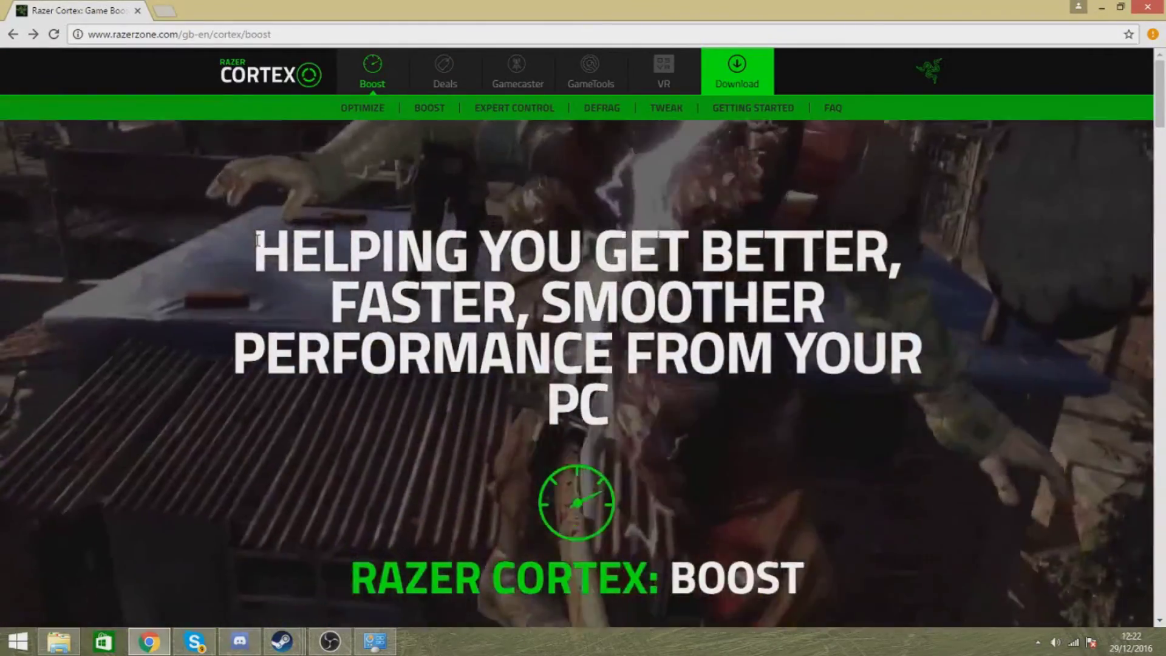
{"action": "left_click_drag", "start_coordinate": [258, 240], "coordinate": [609, 410]}
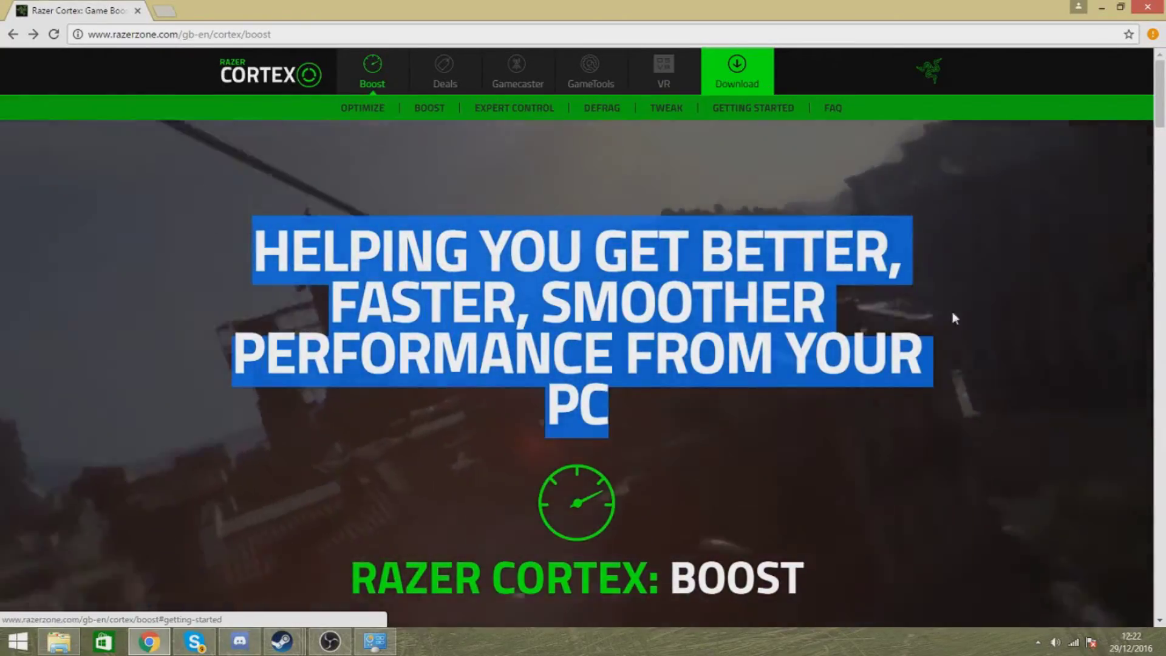
{"action": "left_click", "coordinate": [625, 393]}
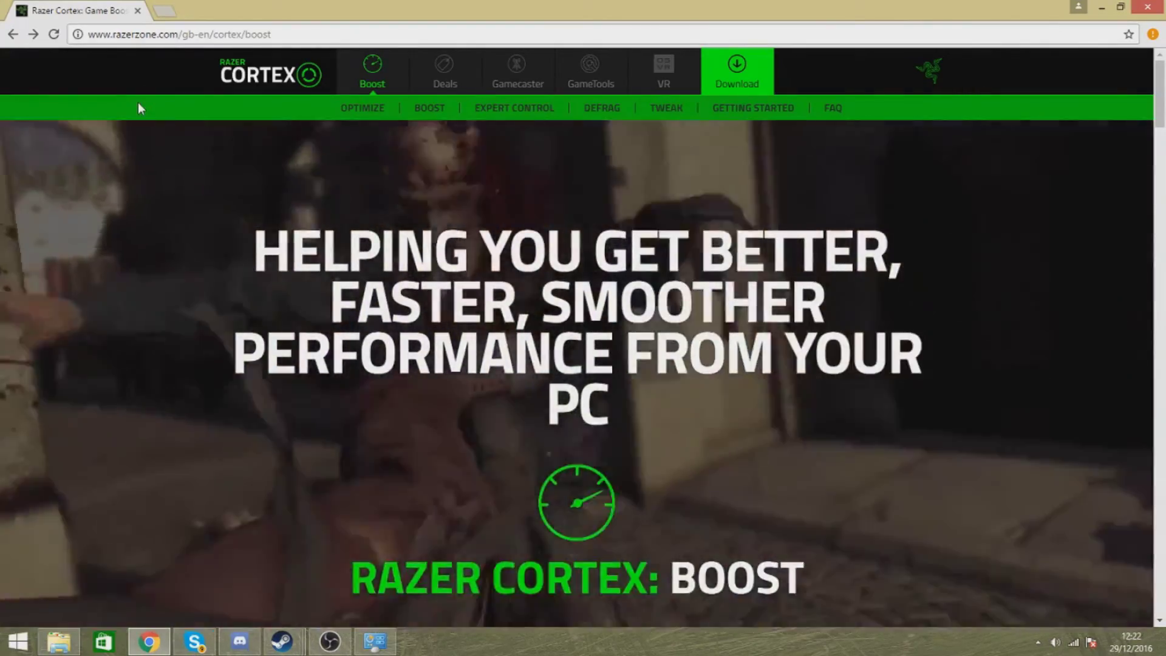
Open Task Manager, look through the running processes and go to the details of the obs64 process.
{"action": "key", "text": "alt+Tab"}
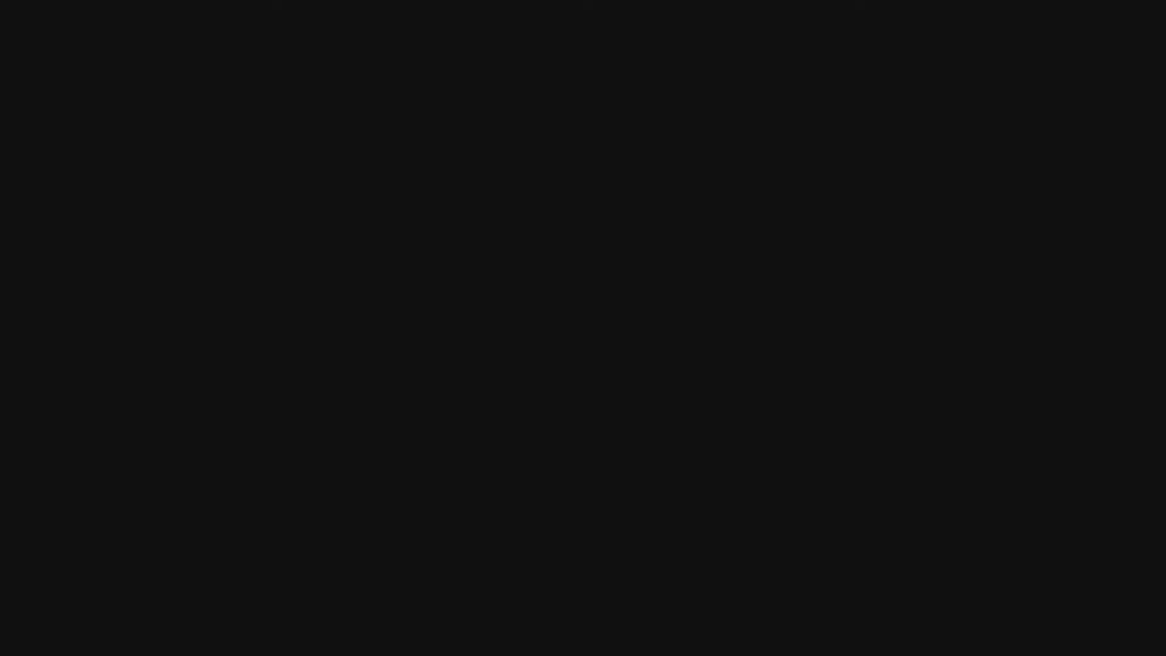
{"action": "key", "text": "ctrl+shift+Escape"}
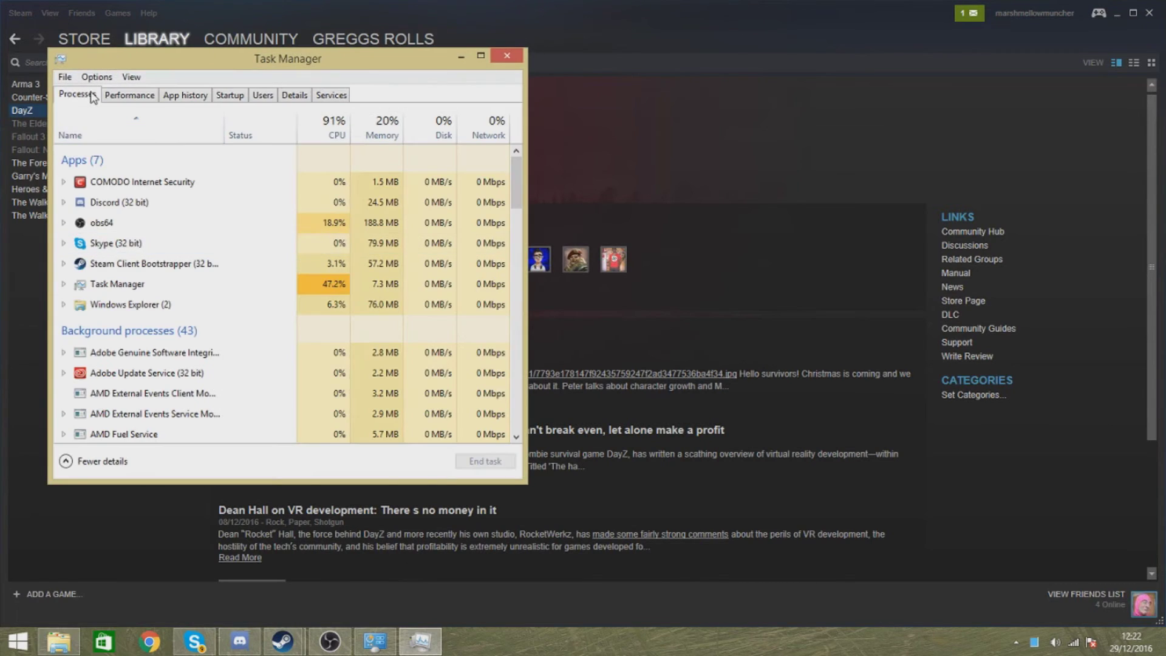
{"action": "scroll", "coordinate": [211, 343], "scroll_direction": "down", "scroll_amount": 2}
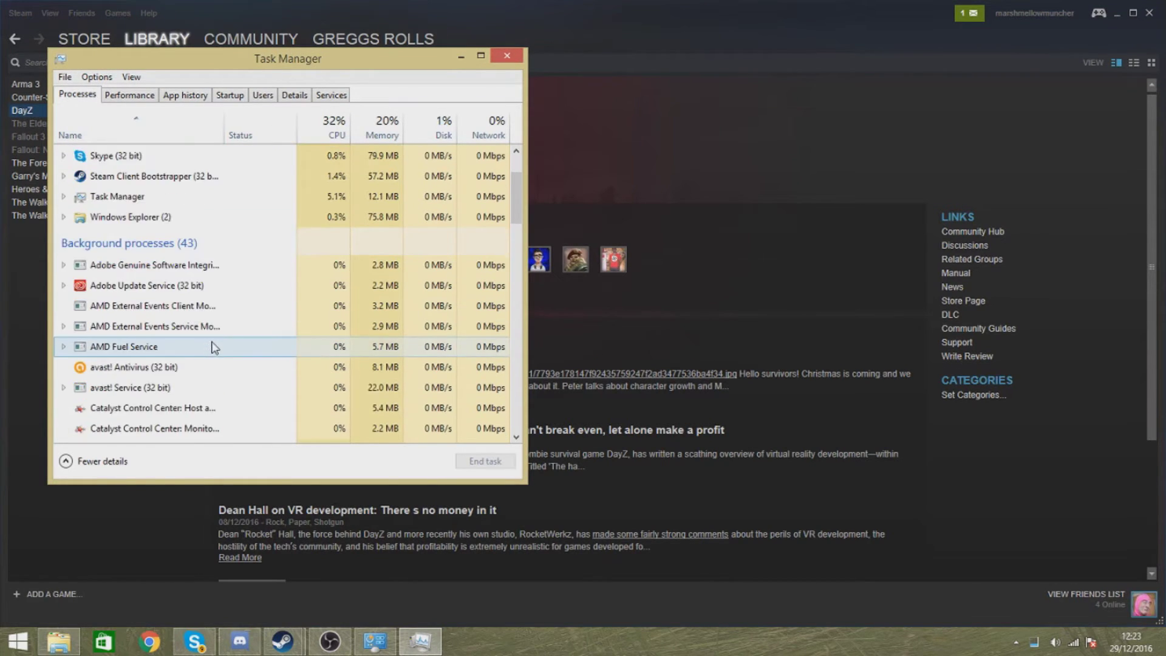
{"action": "scroll", "coordinate": [212, 344], "scroll_direction": "down", "scroll_amount": 3}
{"action": "scroll", "coordinate": [212, 344], "scroll_direction": "up", "scroll_amount": 5}
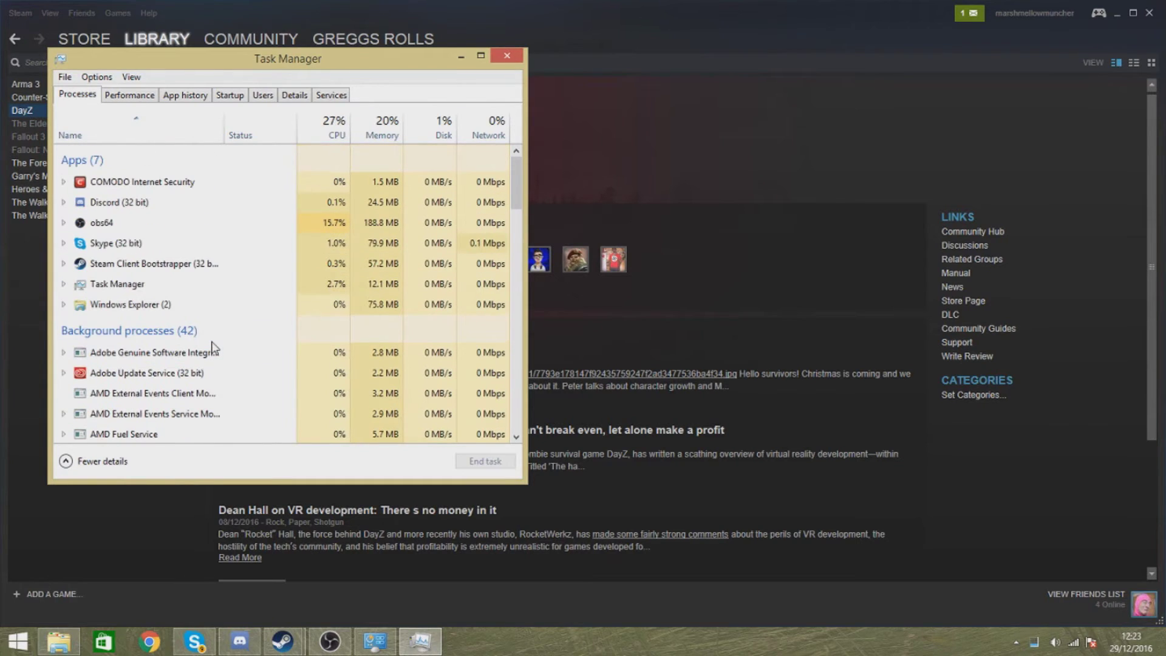
{"action": "right_click", "coordinate": [107, 226]}
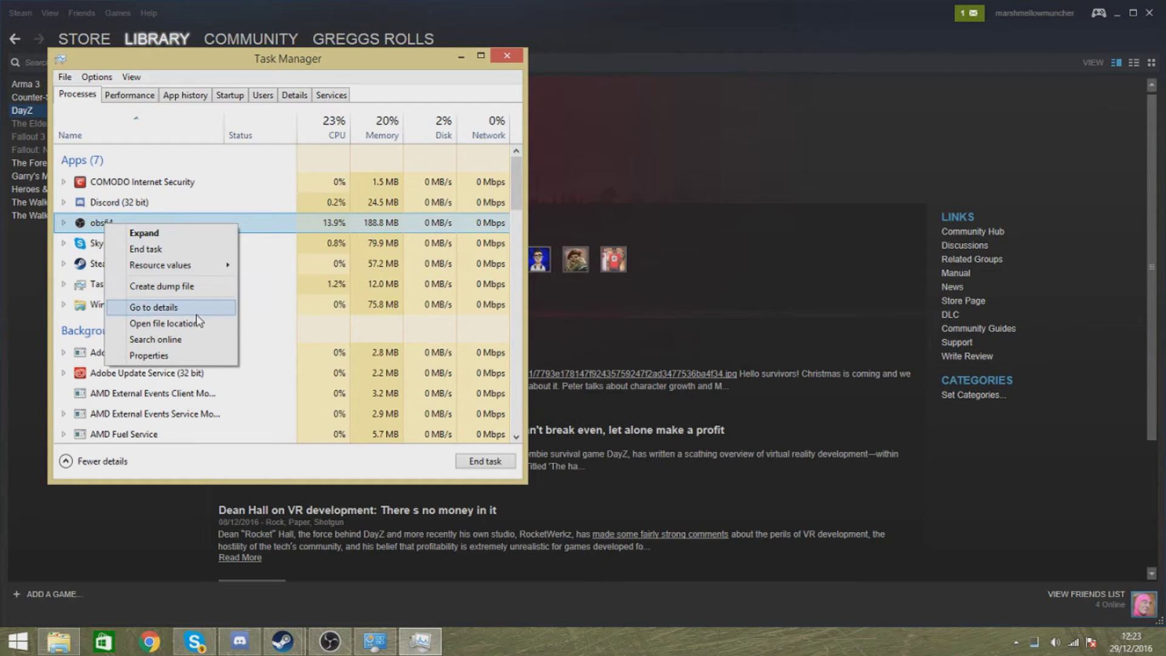
{"action": "left_click", "coordinate": [212, 310]}
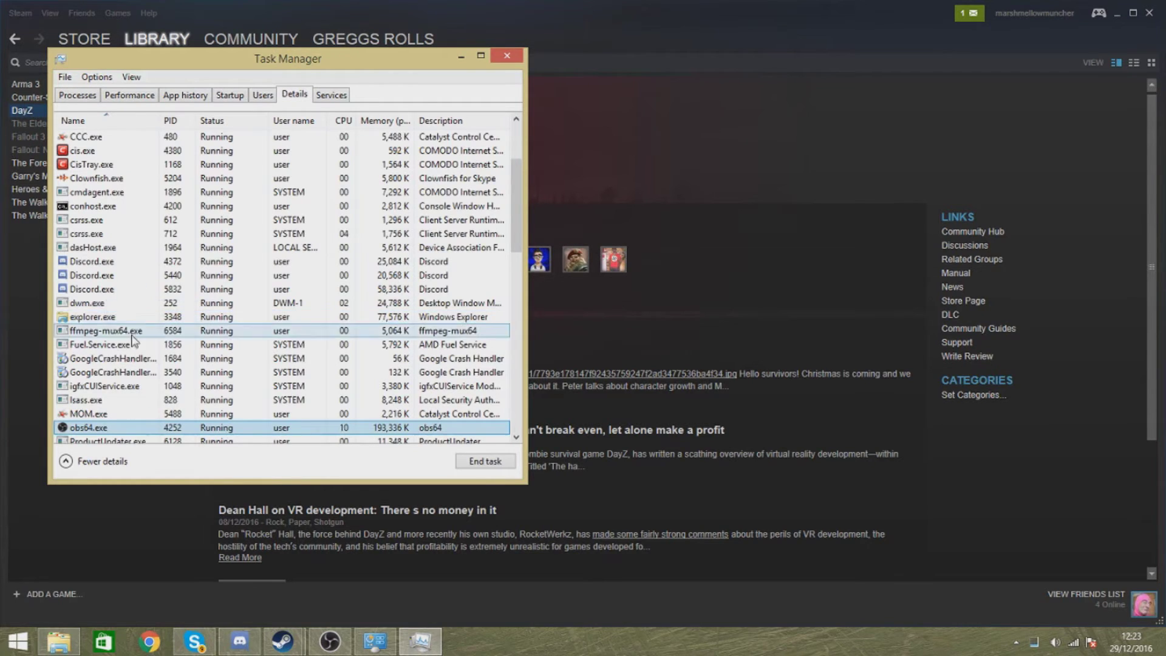
Show the priority options for the obs64.exe process, leave them unchanged and close Task Manager.
{"action": "right_click", "coordinate": [145, 428]}
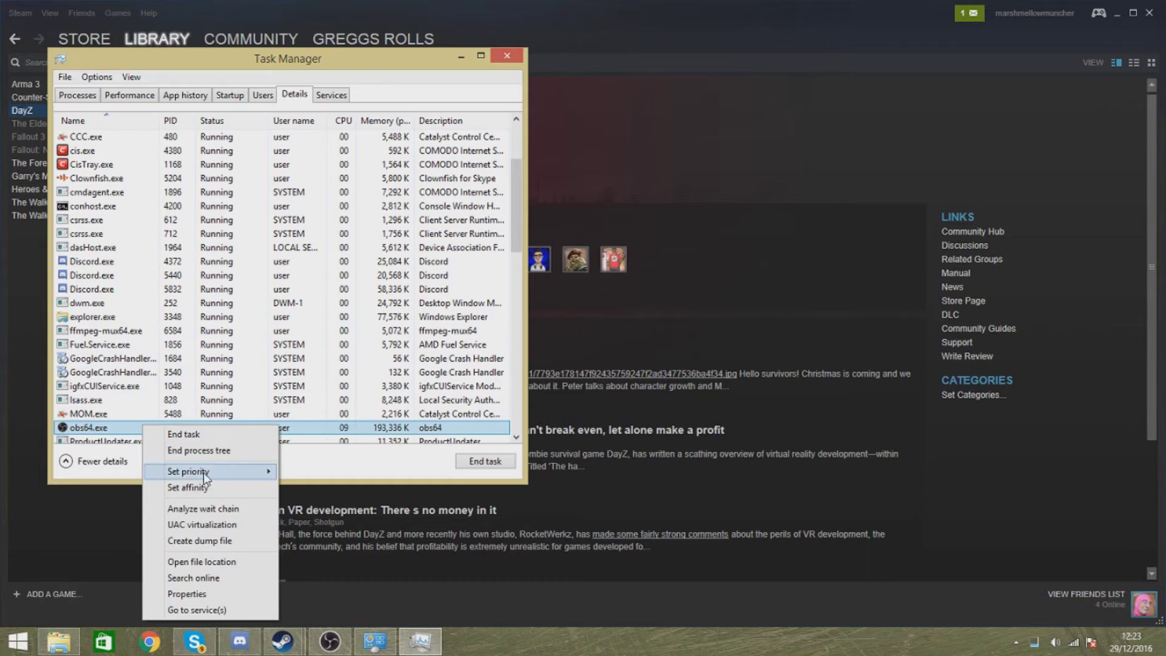
{"action": "mouse_move", "coordinate": [200, 472]}
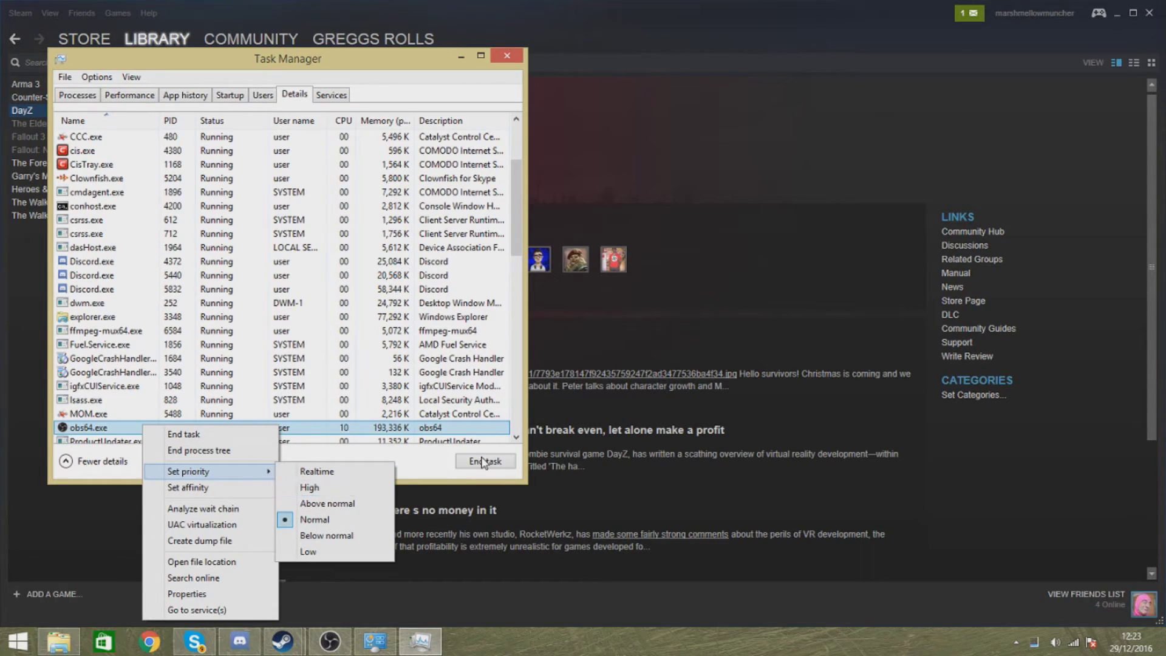
{"action": "left_click", "coordinate": [506, 57]}
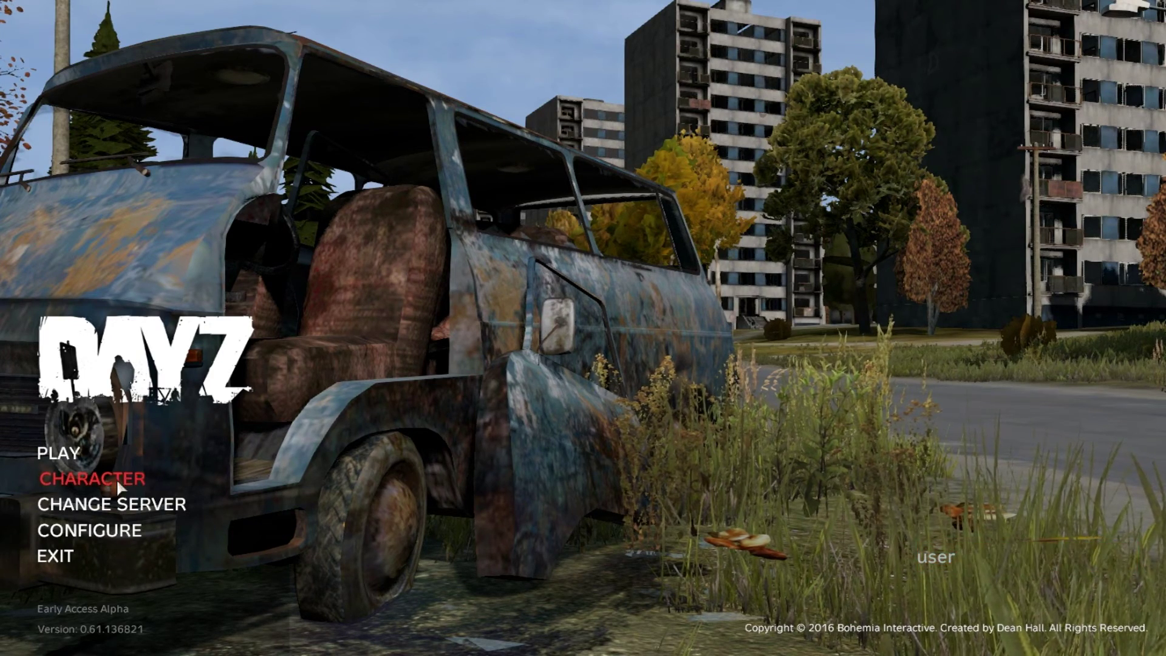
Raise the Field Of View to 74.3534 in DayZ's game options and open the video settings.
{"action": "left_click", "coordinate": [110, 527]}
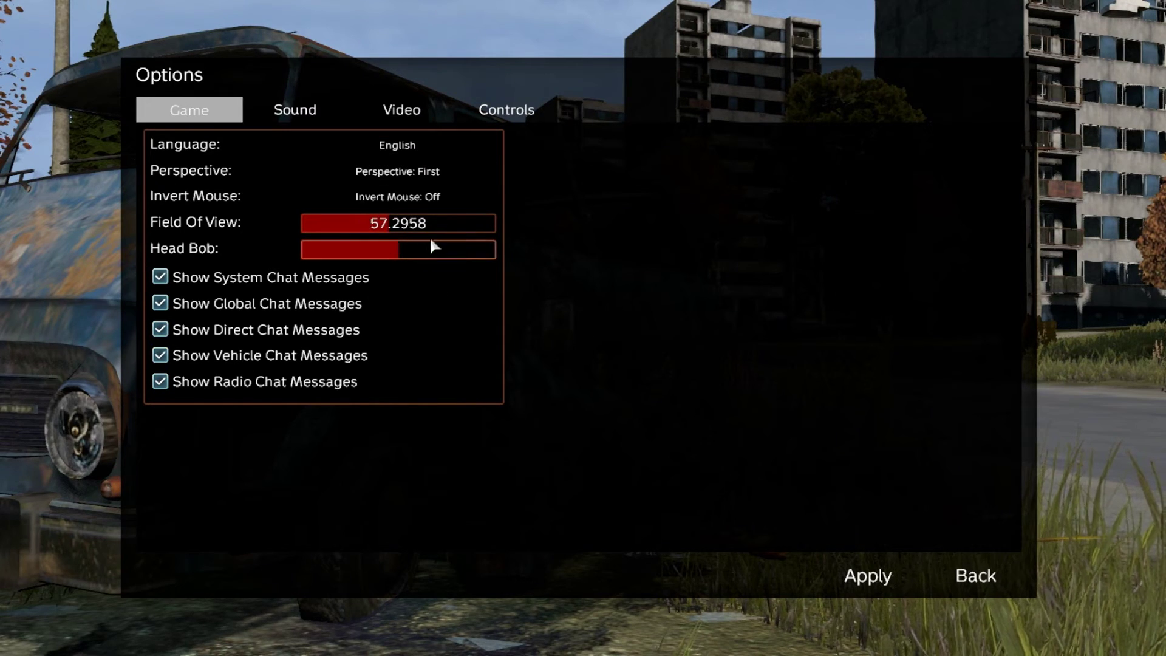
{"action": "left_click_drag", "start_coordinate": [417, 228], "coordinate": [549, 231]}
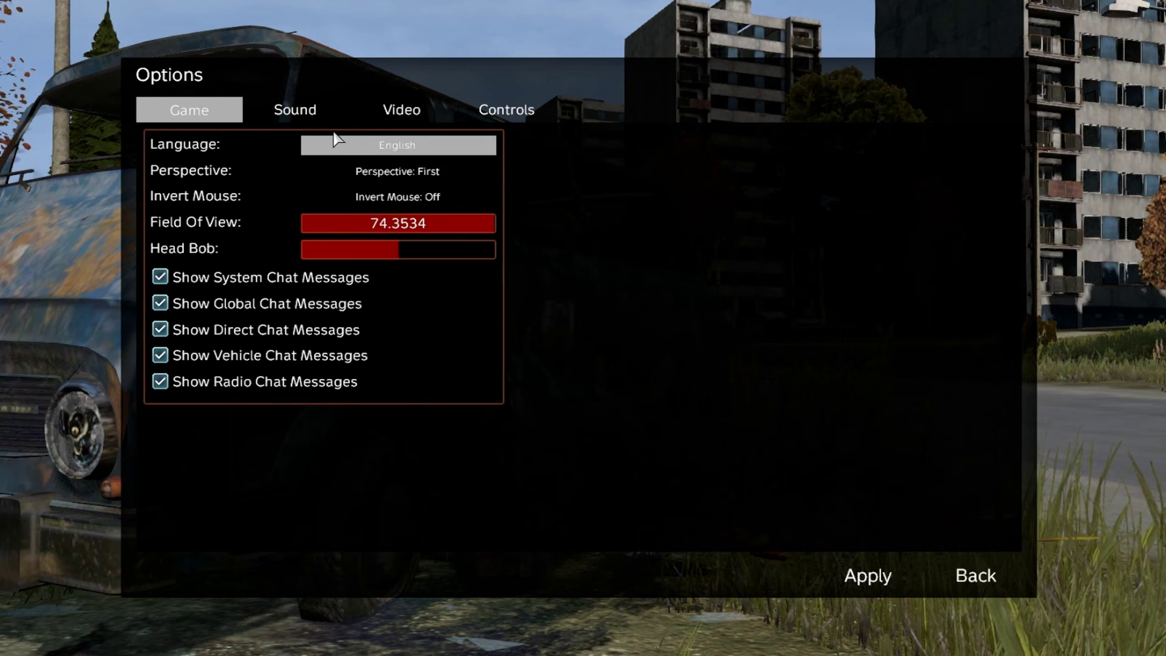
{"action": "left_click", "coordinate": [285, 122]}
{"action": "left_click", "coordinate": [425, 110]}
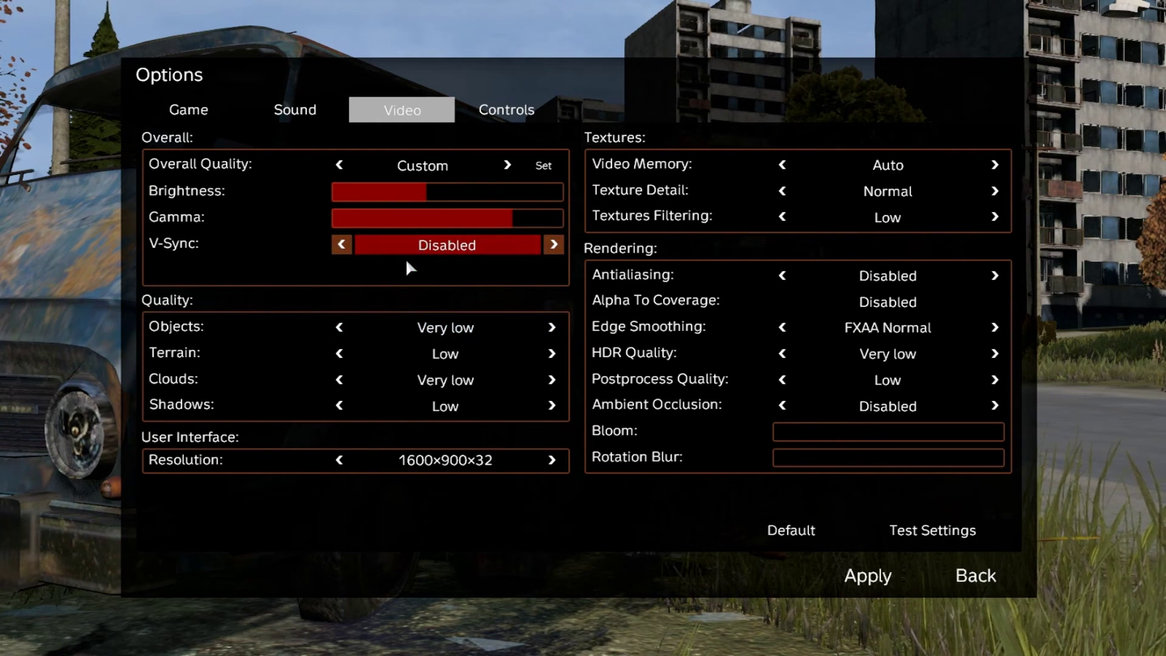
Try other quality levels for Objects and Terrain, return them to Very low and Low, and keep Clouds at Very low.
{"action": "left_click", "coordinate": [551, 328]}
{"action": "left_click", "coordinate": [341, 327]}
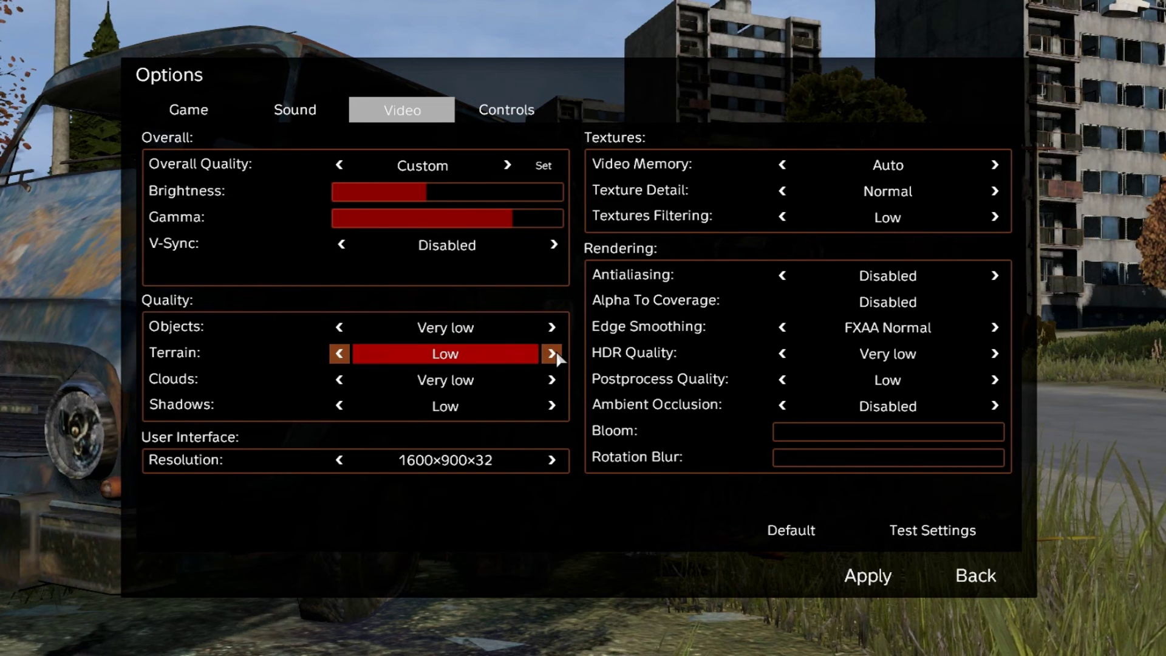
{"action": "left_click", "coordinate": [339, 353]}
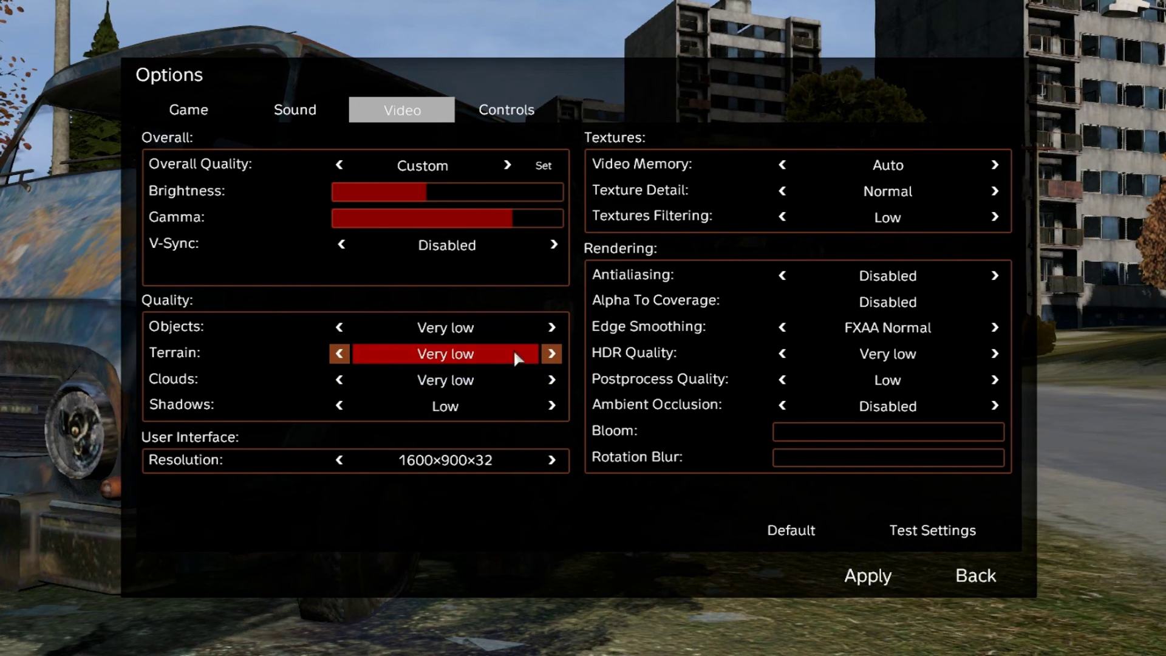
{"action": "left_click", "coordinate": [550, 353]}
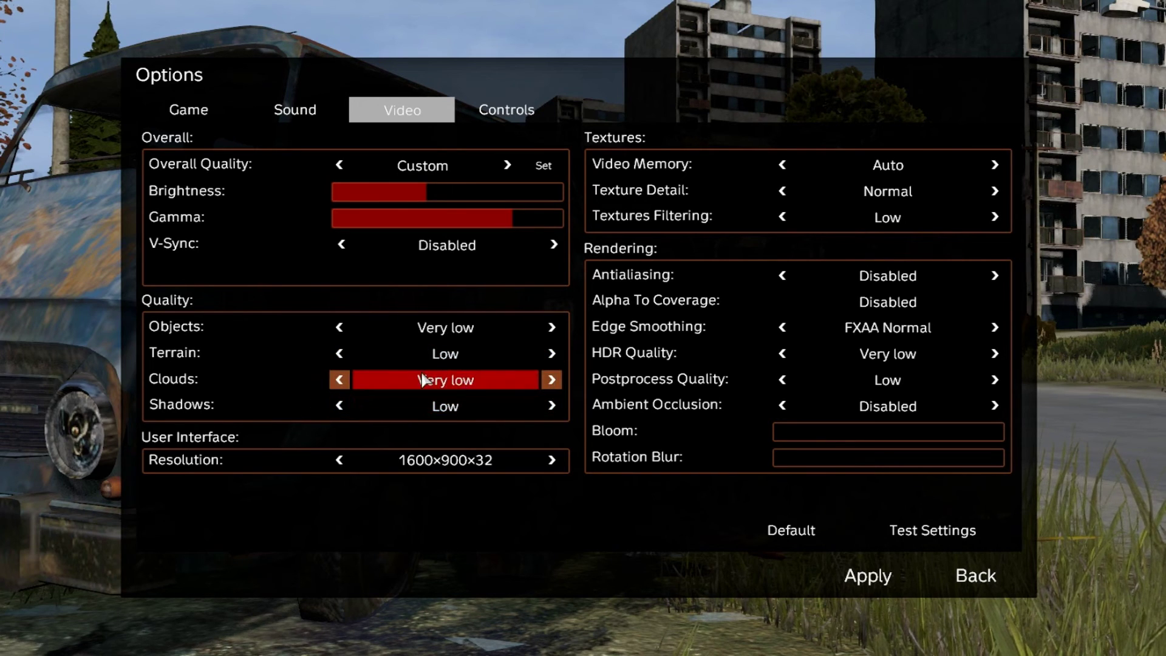
{"action": "left_click", "coordinate": [339, 354]}
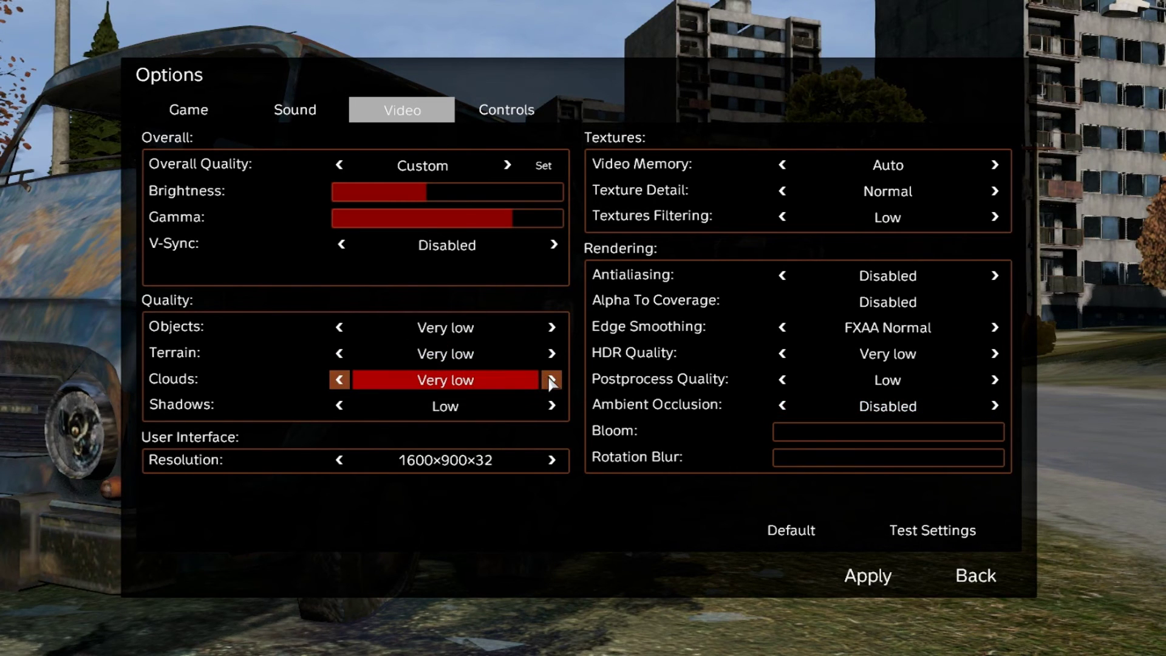
{"action": "left_click", "coordinate": [551, 354]}
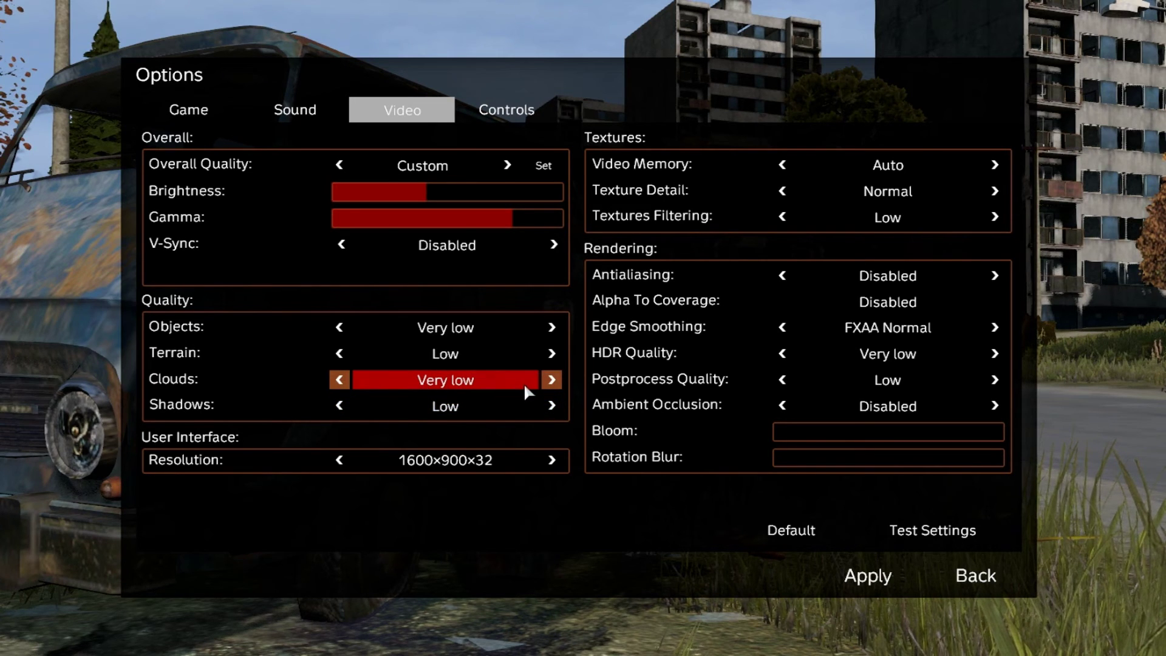
{"action": "left_click", "coordinate": [355, 384]}
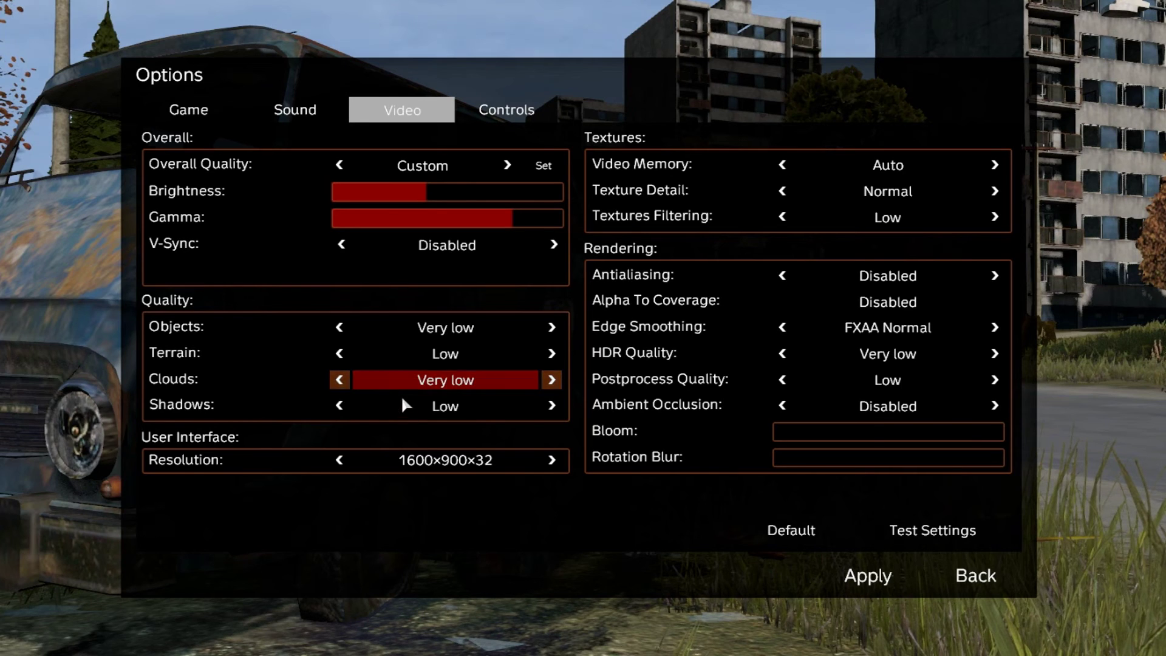
{"action": "left_click", "coordinate": [340, 380]}
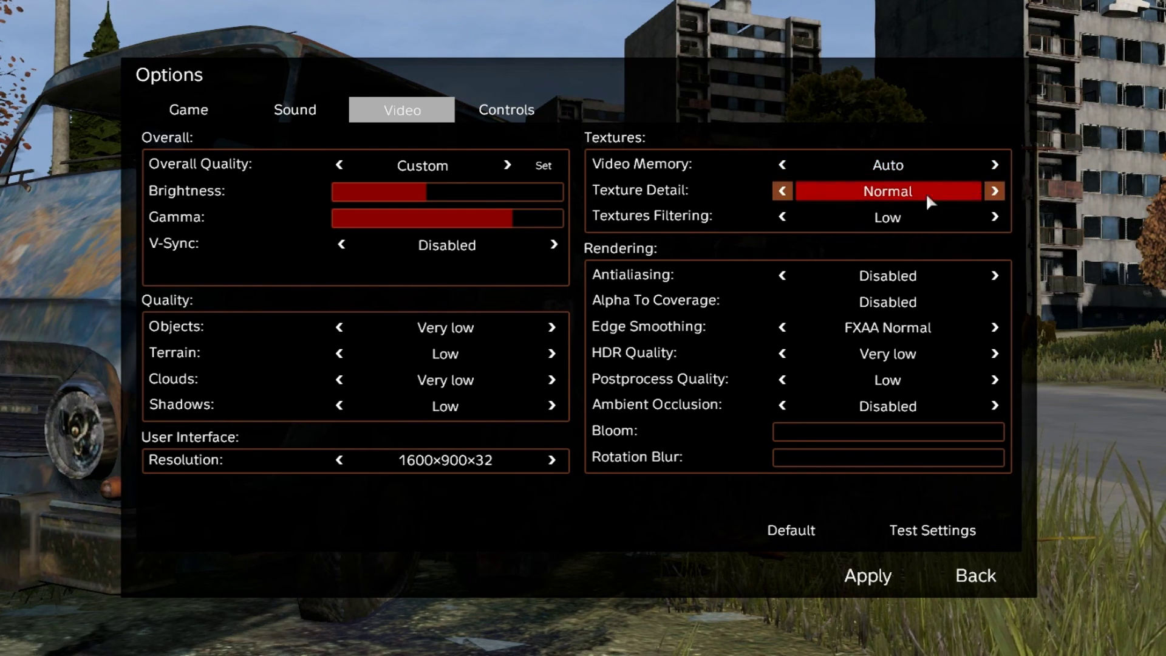
Try lower Texture Detail levels and return the option to Normal.
{"action": "left_click", "coordinate": [781, 189]}
{"action": "left_click", "coordinate": [781, 190]}
{"action": "left_click", "coordinate": [996, 190]}
{"action": "left_click", "coordinate": [996, 191]}
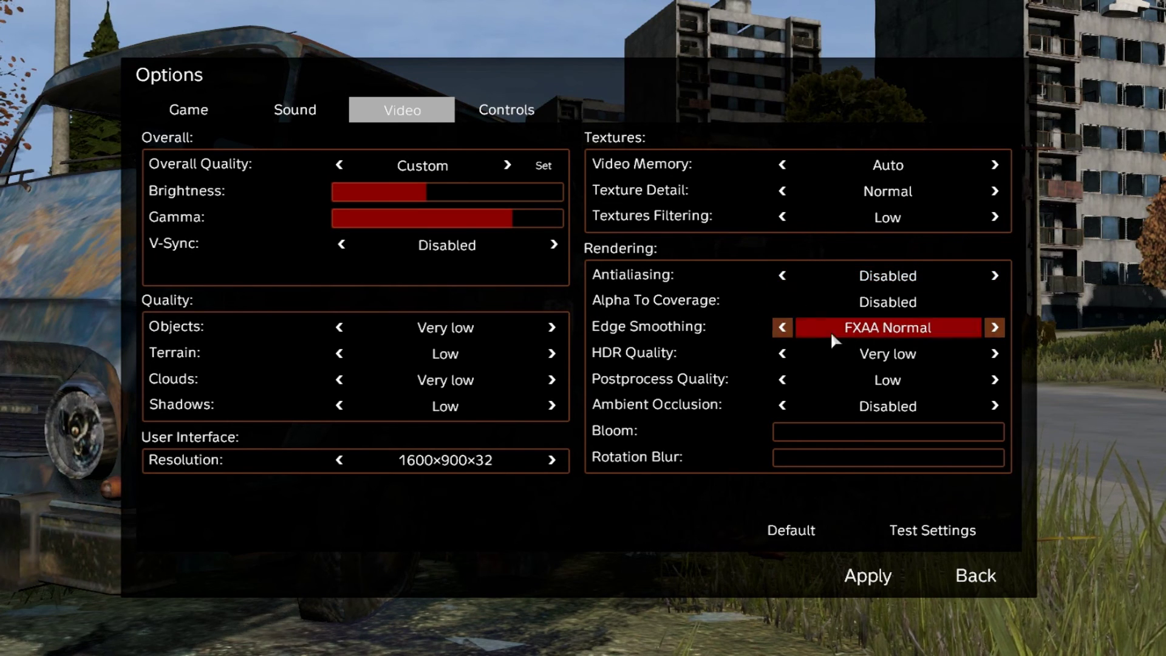
Try Edge Smoothing as Disabled and FXAA Low, and return it to FXAA Normal.
{"action": "left_click", "coordinate": [783, 329]}
{"action": "left_click", "coordinate": [785, 331]}
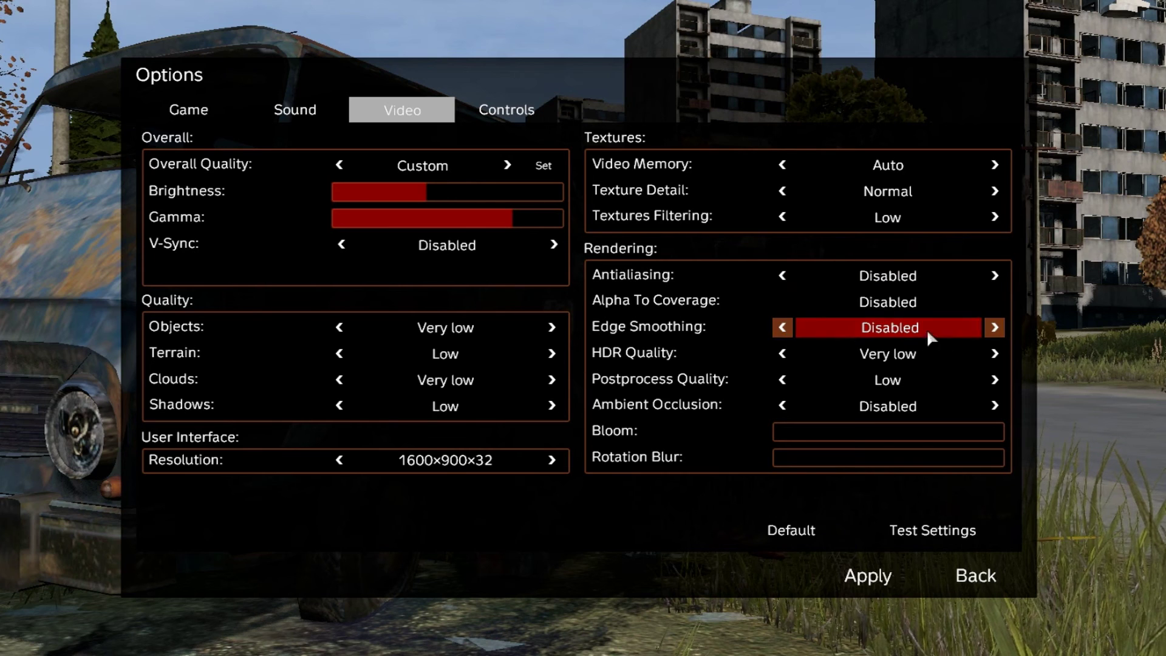
{"action": "left_click", "coordinate": [996, 327]}
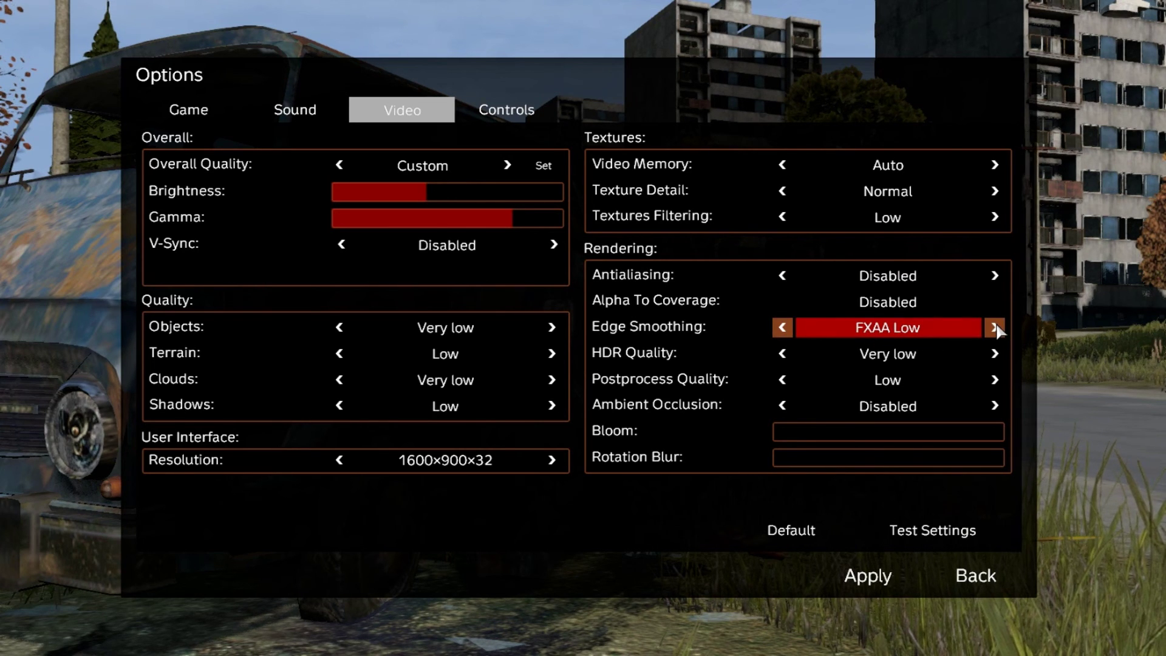
{"action": "left_click", "coordinate": [996, 328]}
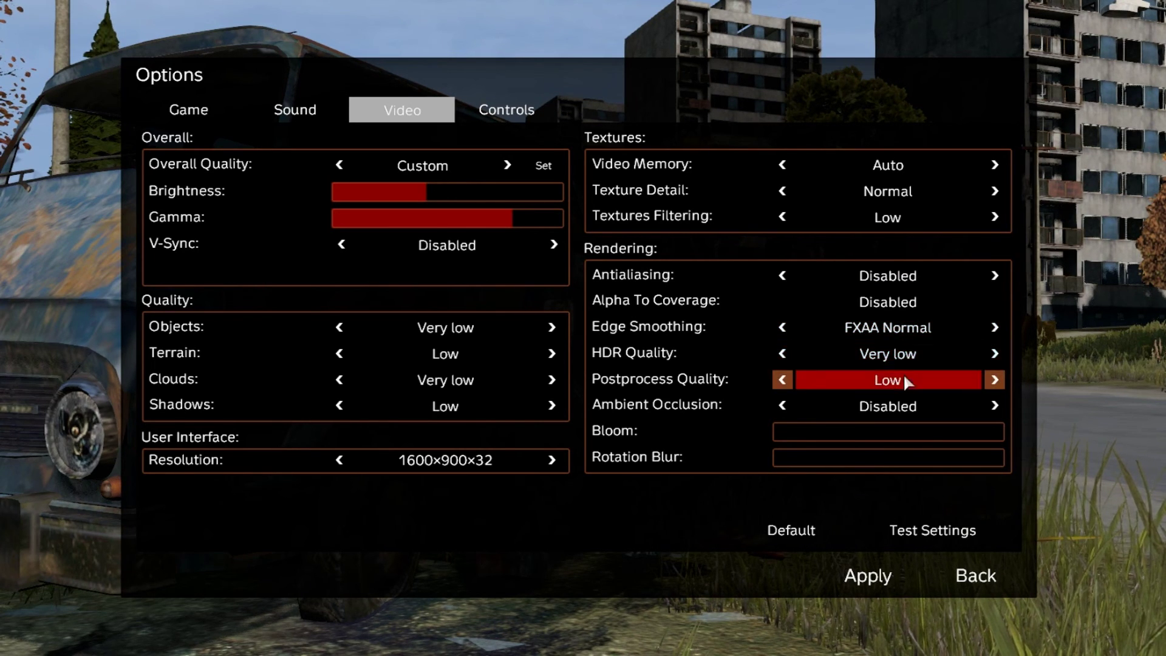
Cycle through the HDR Quality levels and set it to Low.
{"action": "left_click", "coordinate": [794, 351]}
{"action": "left_click", "coordinate": [784, 356]}
{"action": "left_click", "coordinate": [784, 355]}
{"action": "left_click", "coordinate": [783, 356]}
{"action": "left_click", "coordinate": [783, 356]}
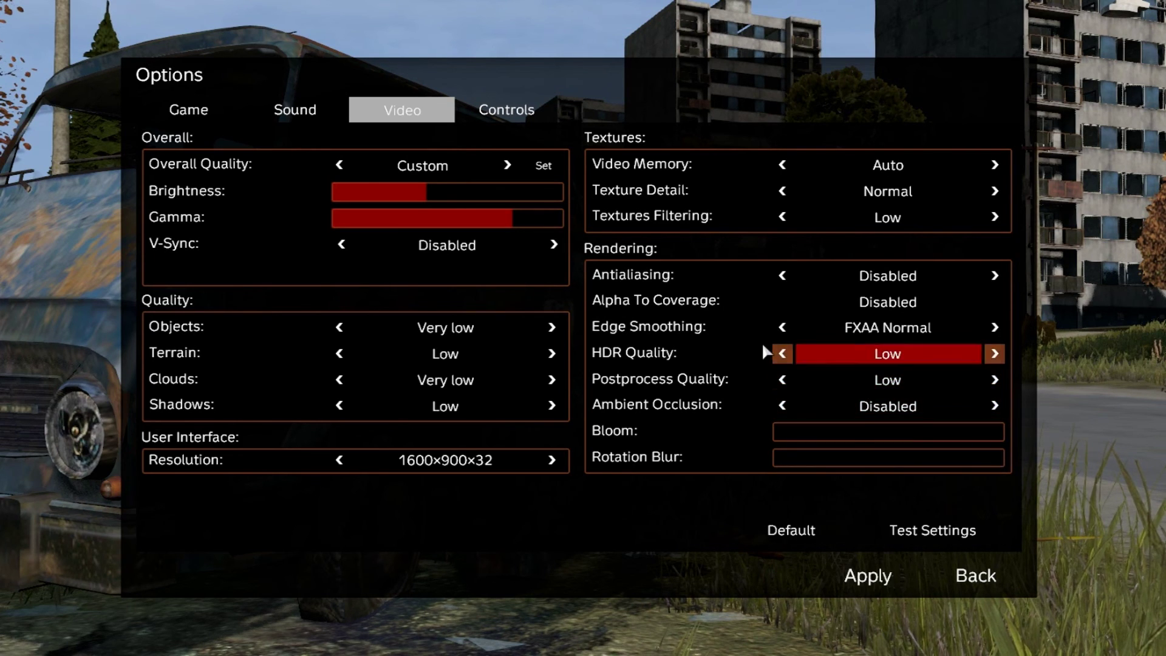
{"action": "left_click", "coordinate": [778, 357]}
{"action": "left_click", "coordinate": [992, 351]}
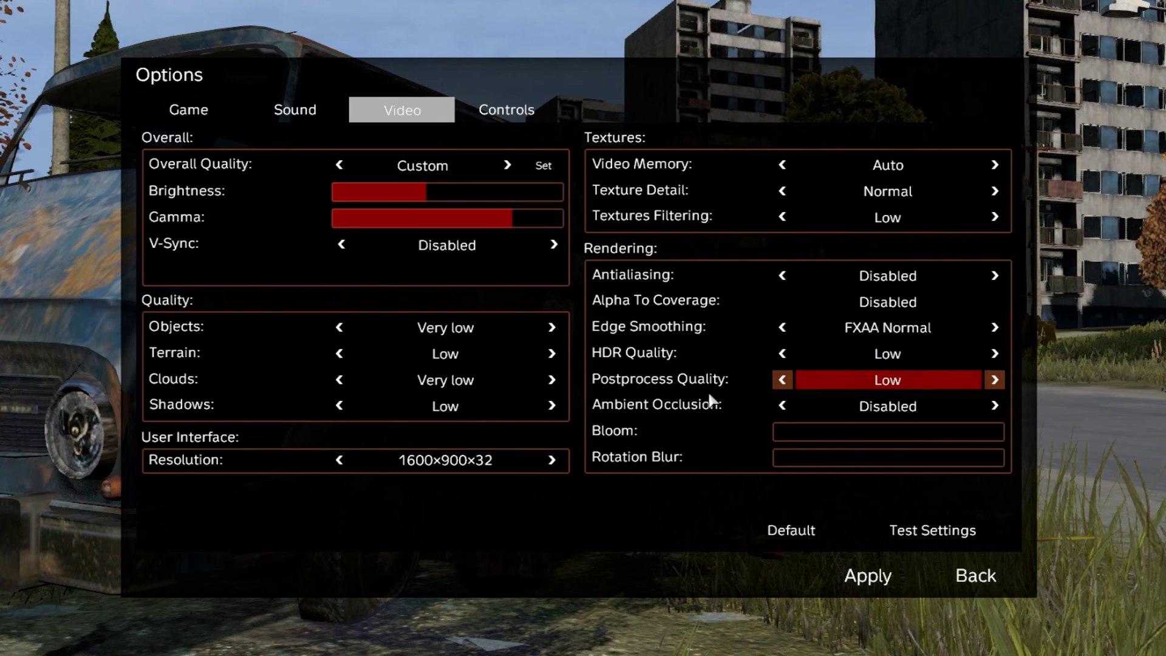
Try Postprocess Quality as Disabled and return it to Low.
{"action": "left_click", "coordinate": [781, 382]}
{"action": "left_click", "coordinate": [781, 381]}
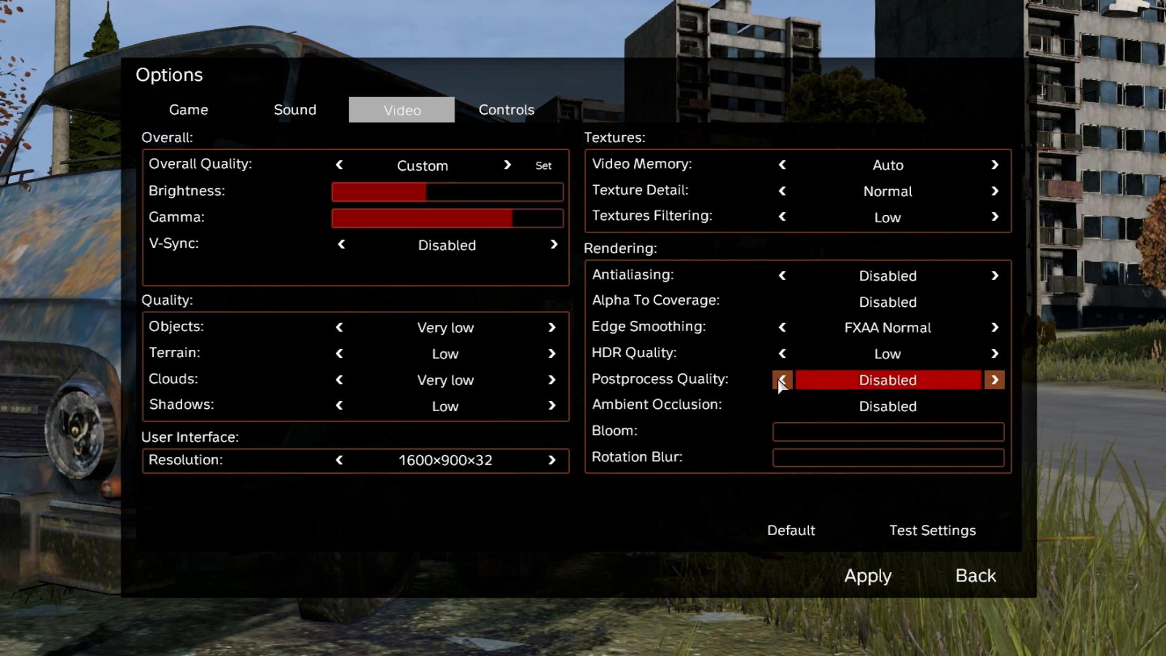
{"action": "left_click", "coordinate": [996, 381]}
{"action": "left_click", "coordinate": [996, 381]}
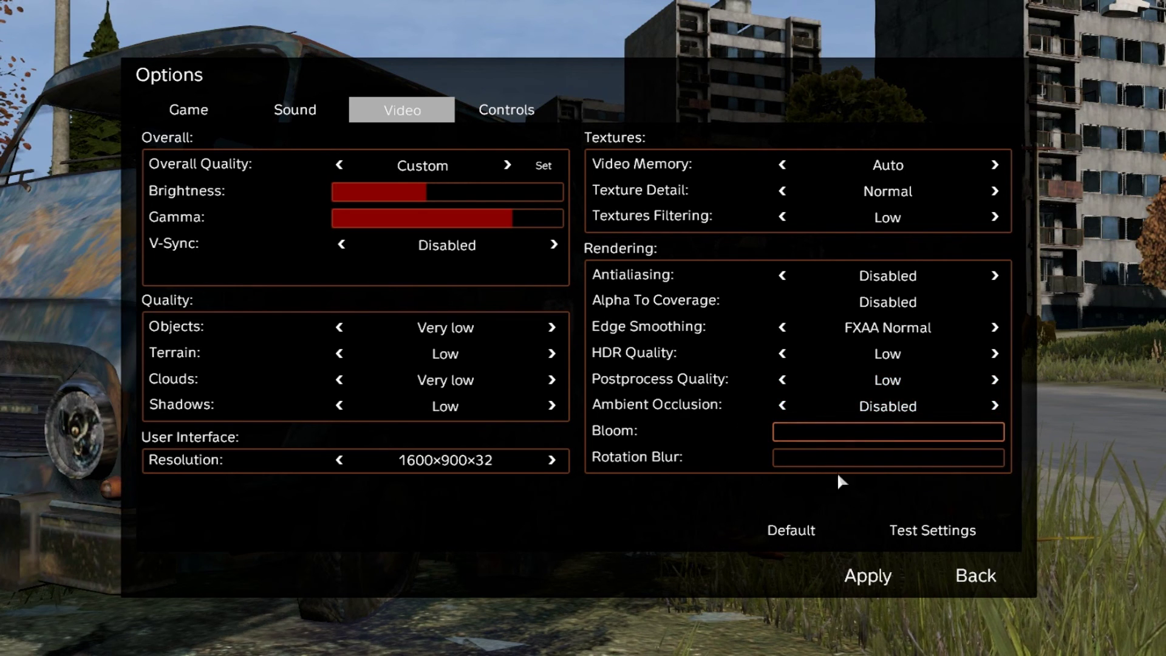
{"action": "key", "text": "Up"}
{"action": "key", "text": "Up"}
{"action": "key", "text": "Up"}
{"action": "key", "text": "Up"}
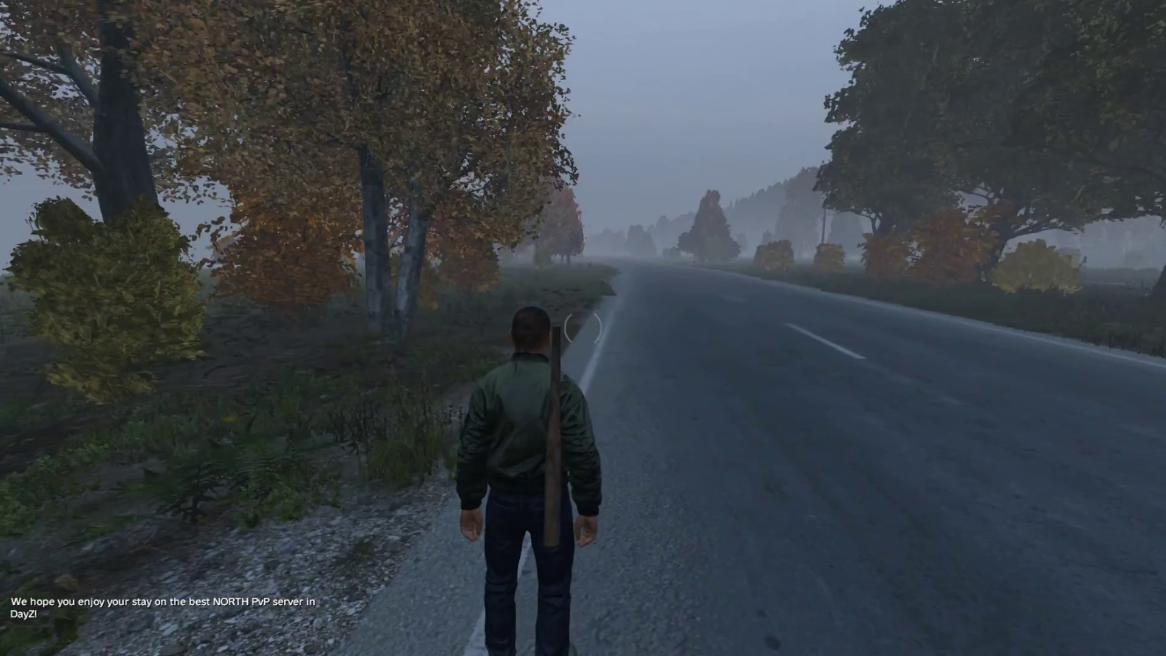
{"action": "key", "text": "1"}
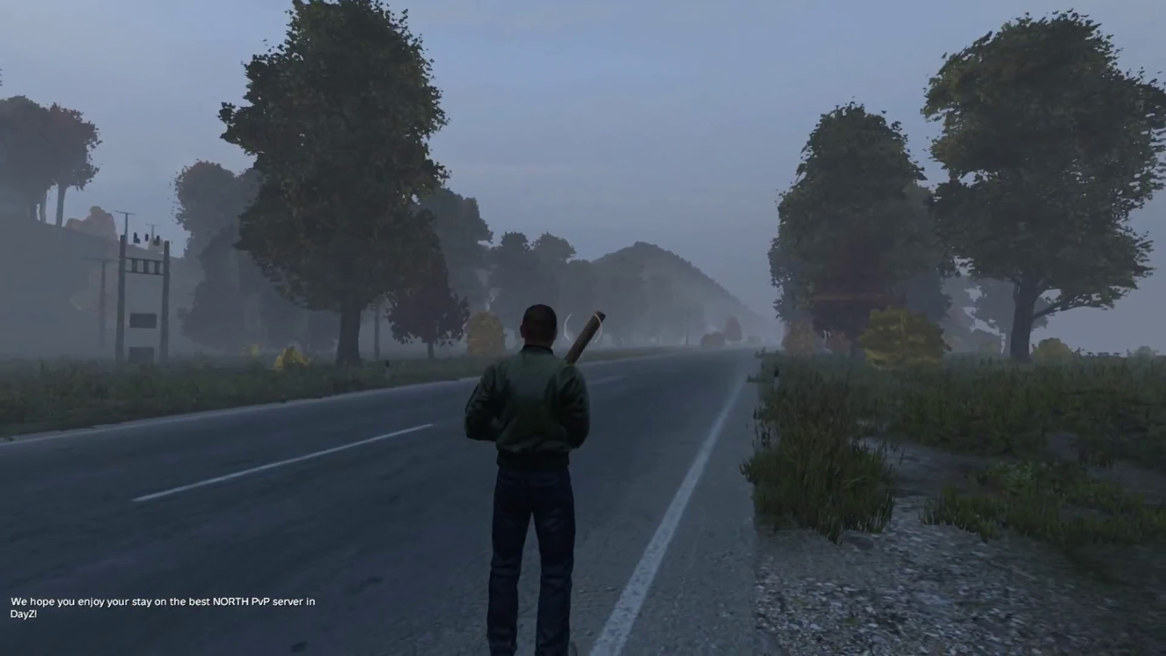
{"action": "key", "text": "w"}
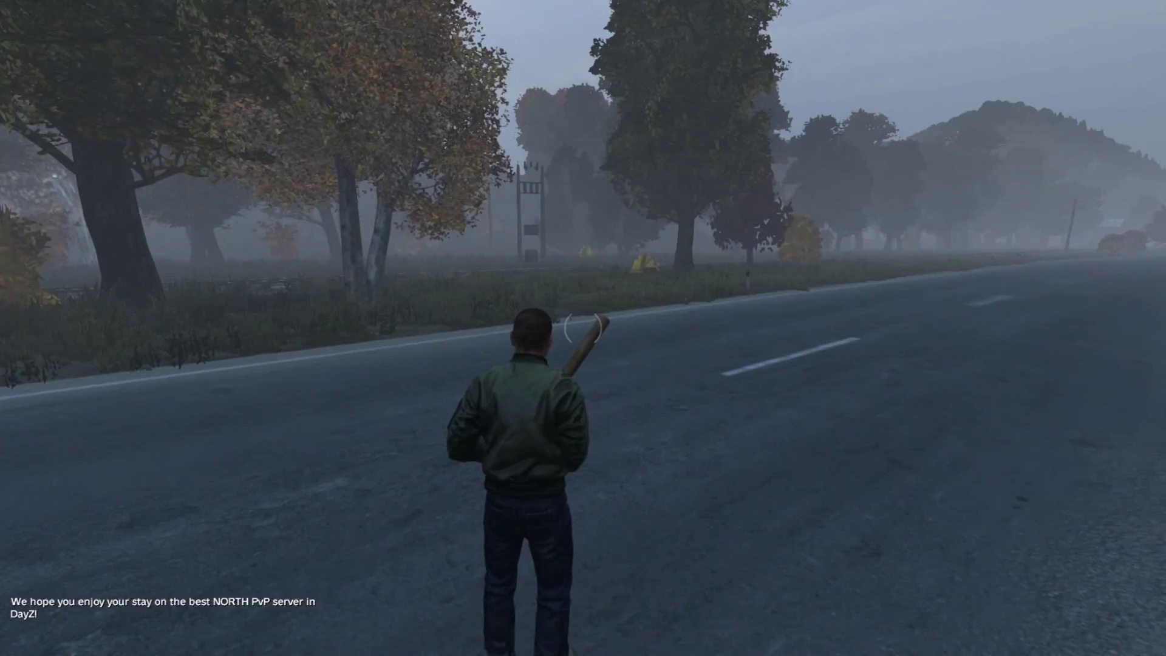
{"action": "key", "text": "w"}
{"action": "key", "text": "d"}
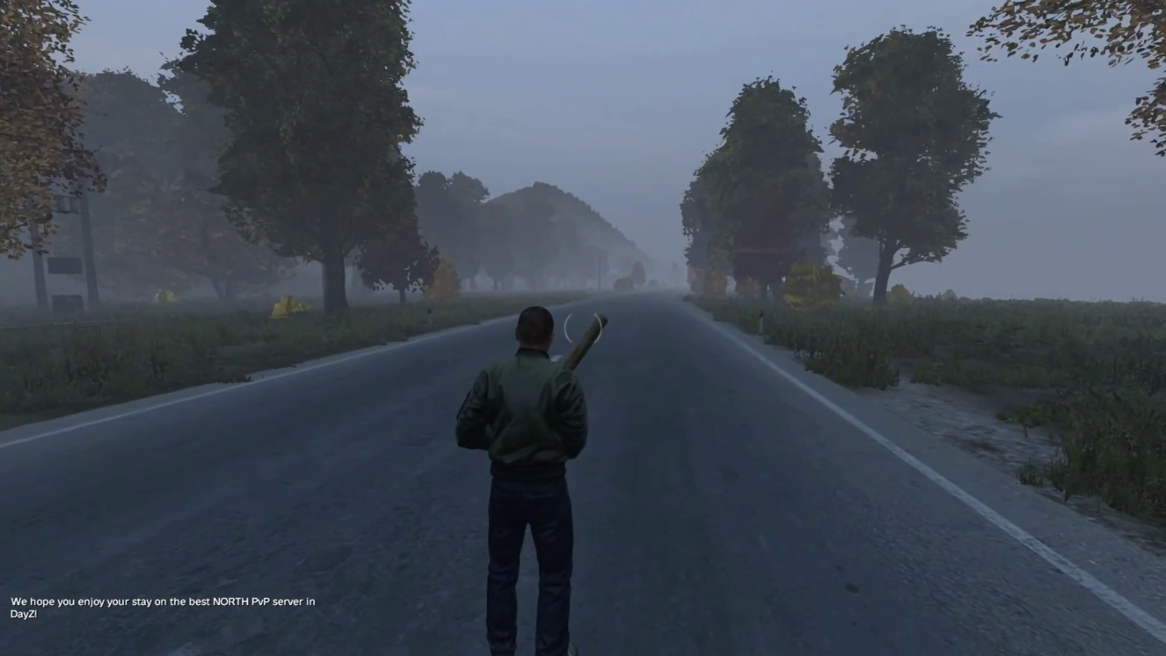
{"action": "right_click", "coordinate": [583, 328]}
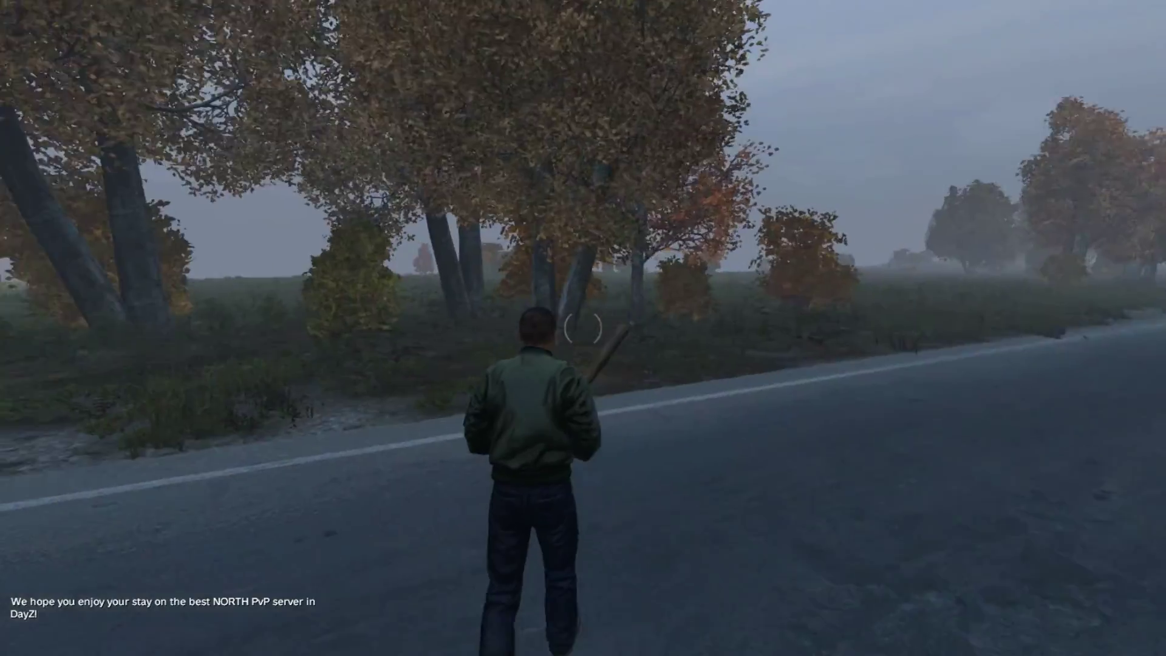